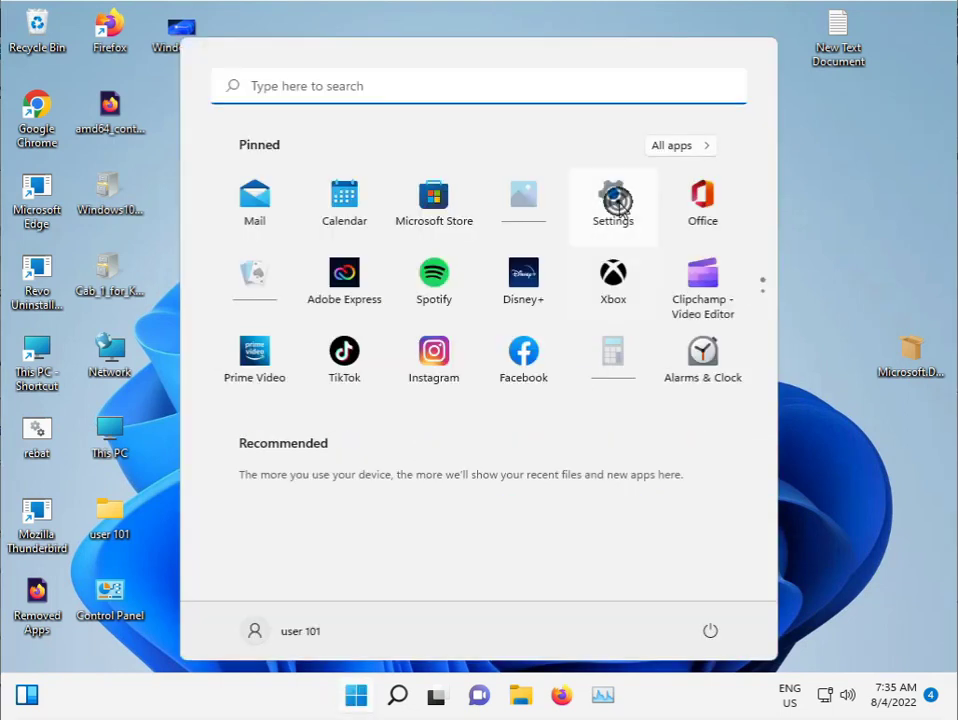
# Run the Windows Update troubleshooter from the system's other troubleshooters, leaving it running while closing Settings
pyautogui.click(615, 203)
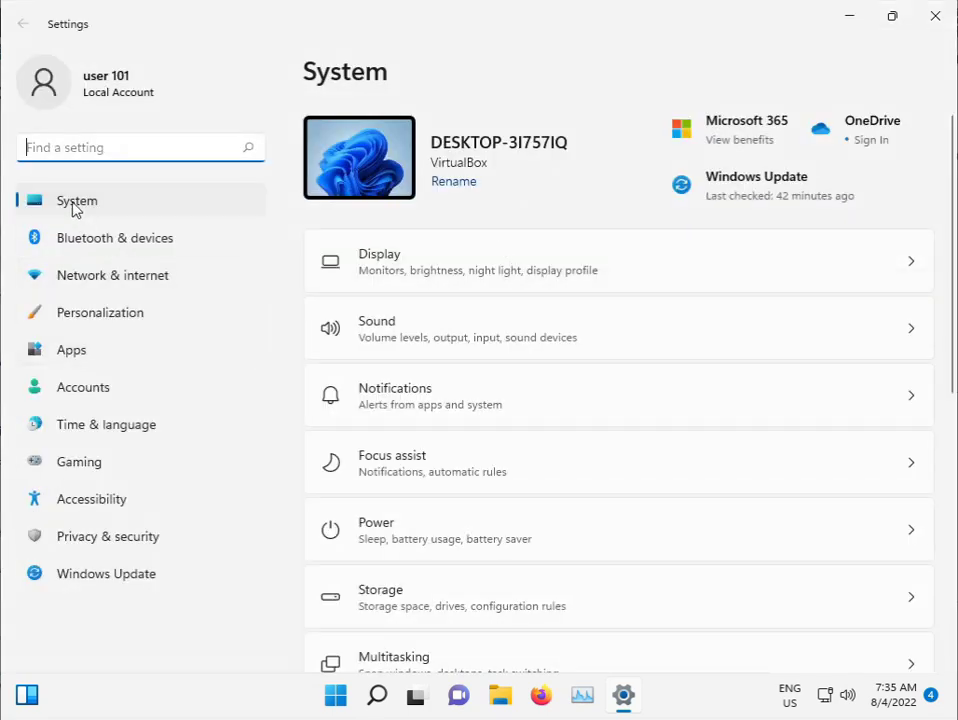
pyautogui.scroll(-5, 472, 440)
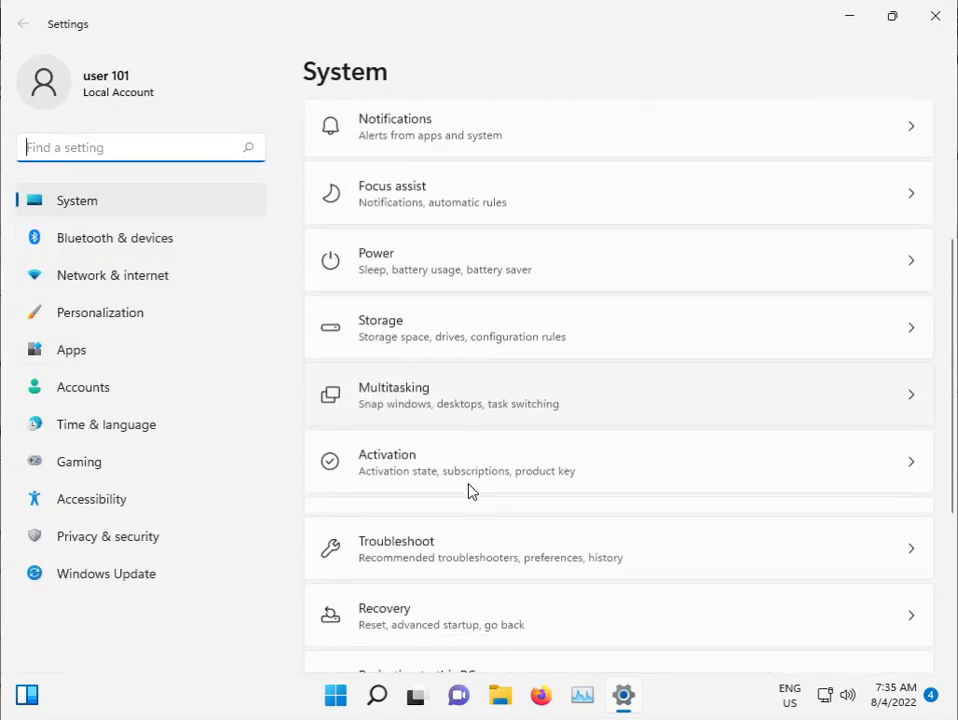
pyautogui.click(418, 382)
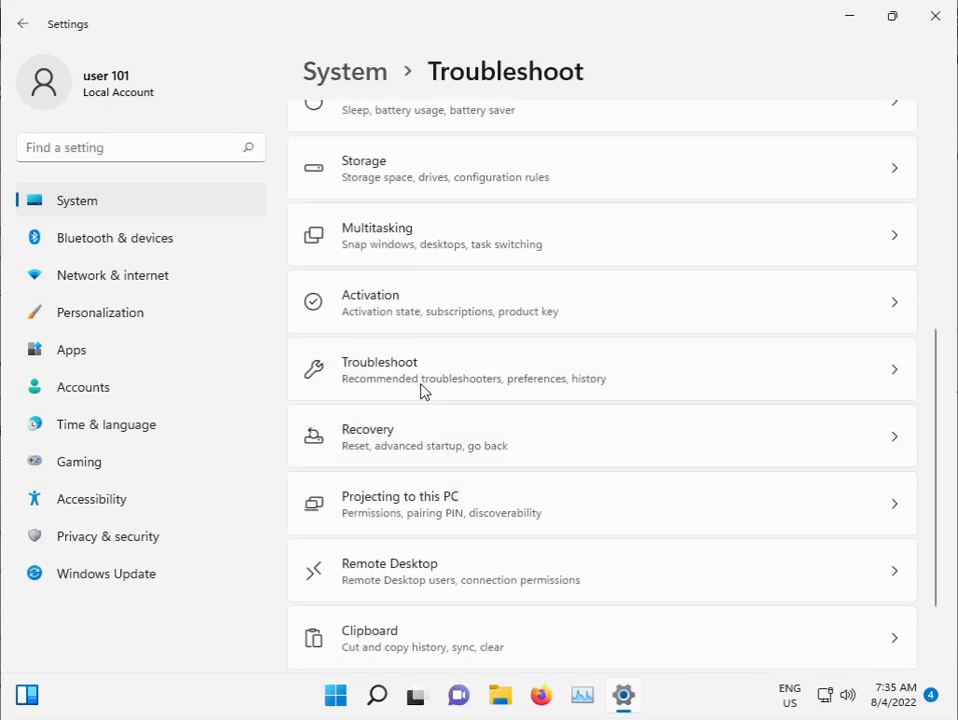
pyautogui.click(533, 300)
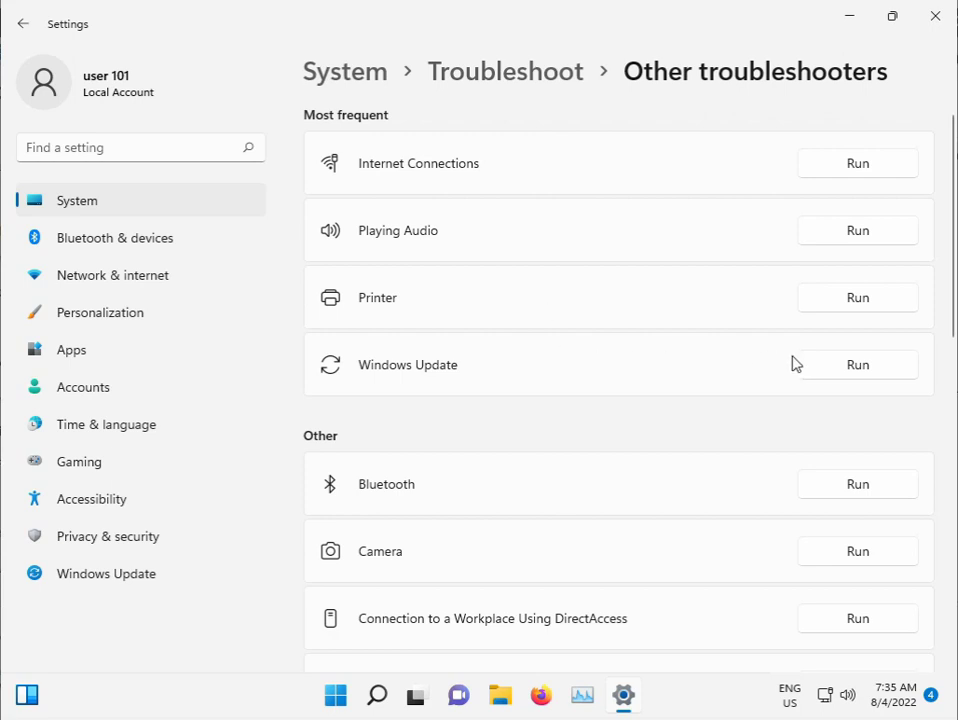
pyautogui.click(830, 364)
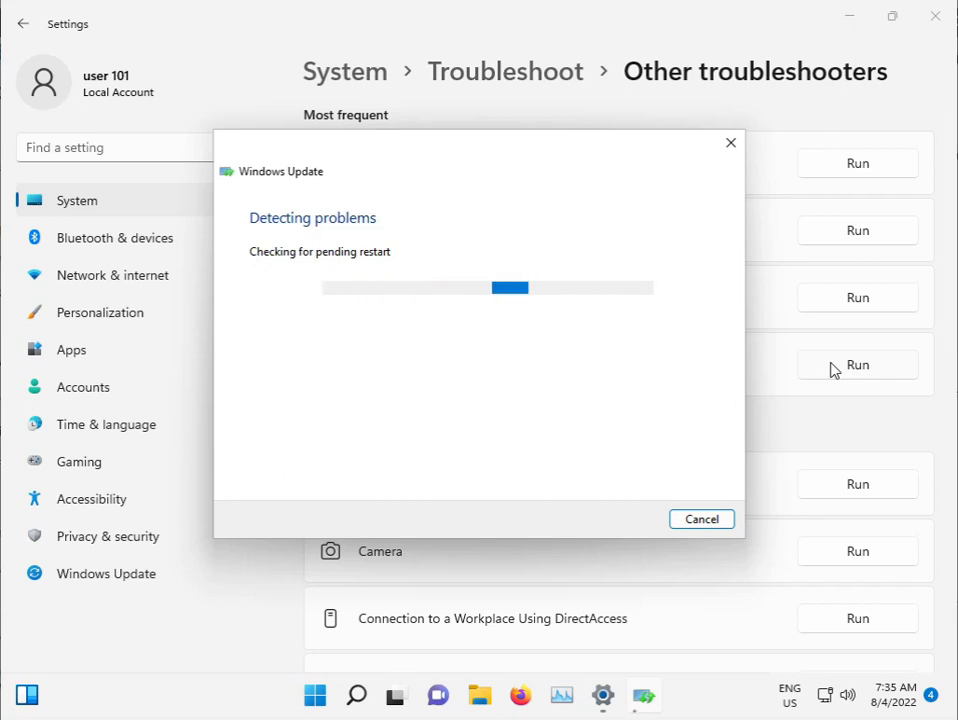
pyautogui.click(932, 20)
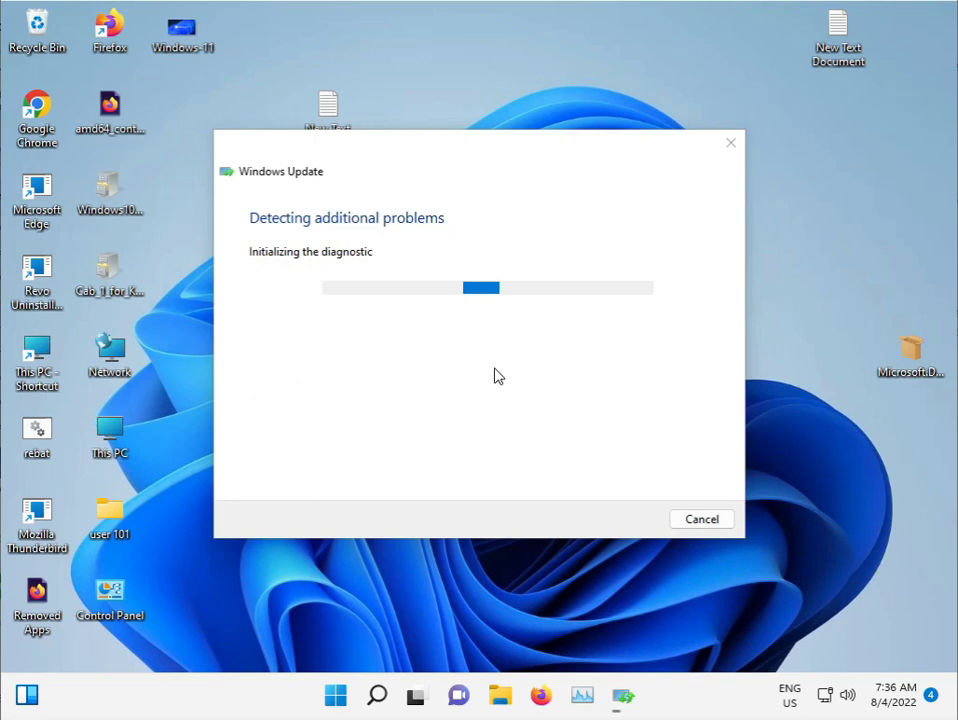
# Search for cmd and open Command Prompt as administrator, allowing it to make changes to the device
pyautogui.press('super+r')
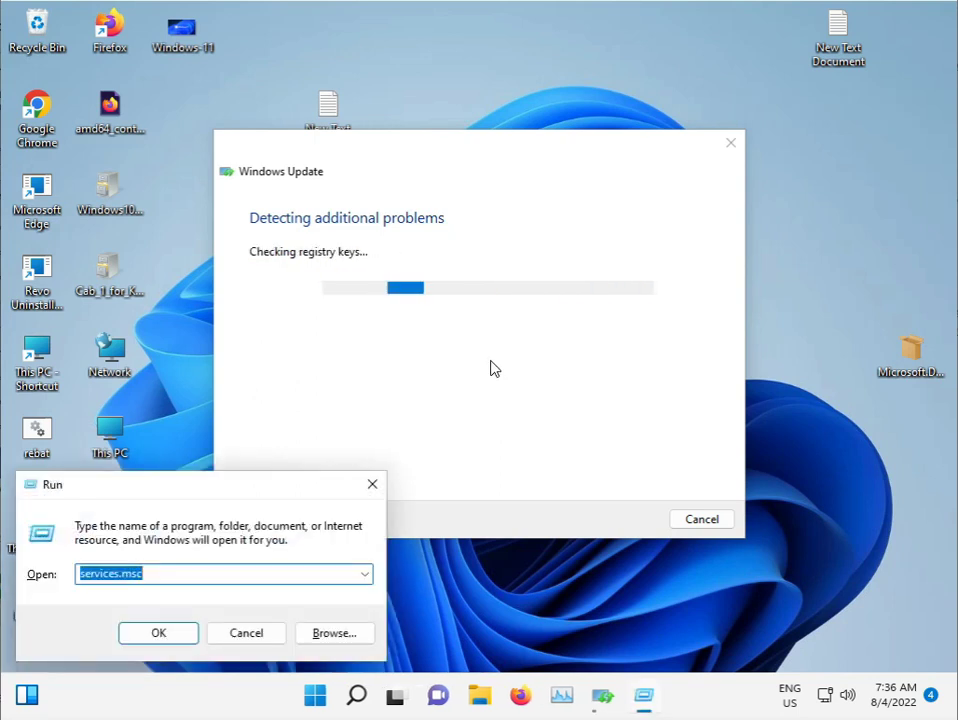
pyautogui.click(372, 484)
pyautogui.click(343, 696)
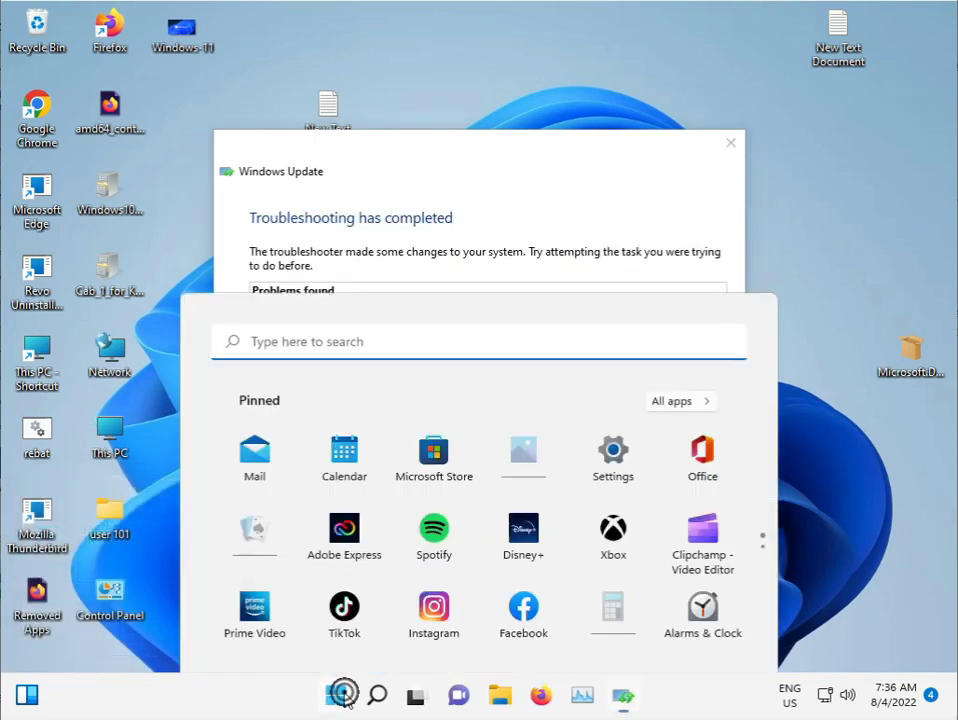
pyautogui.write('cmd')
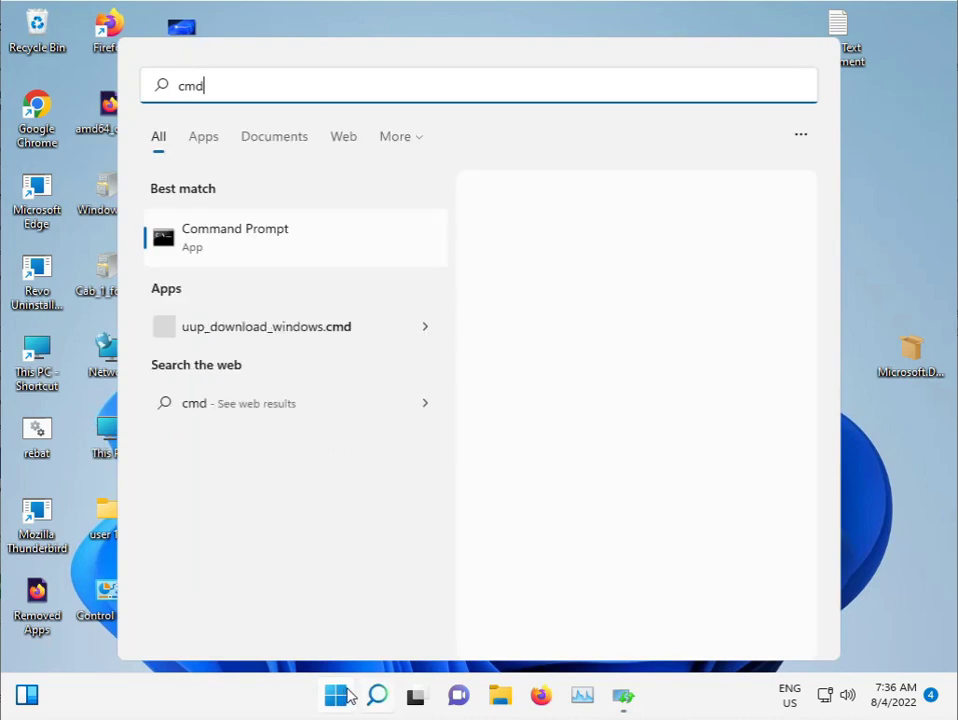
pyautogui.rightClick(282, 249)
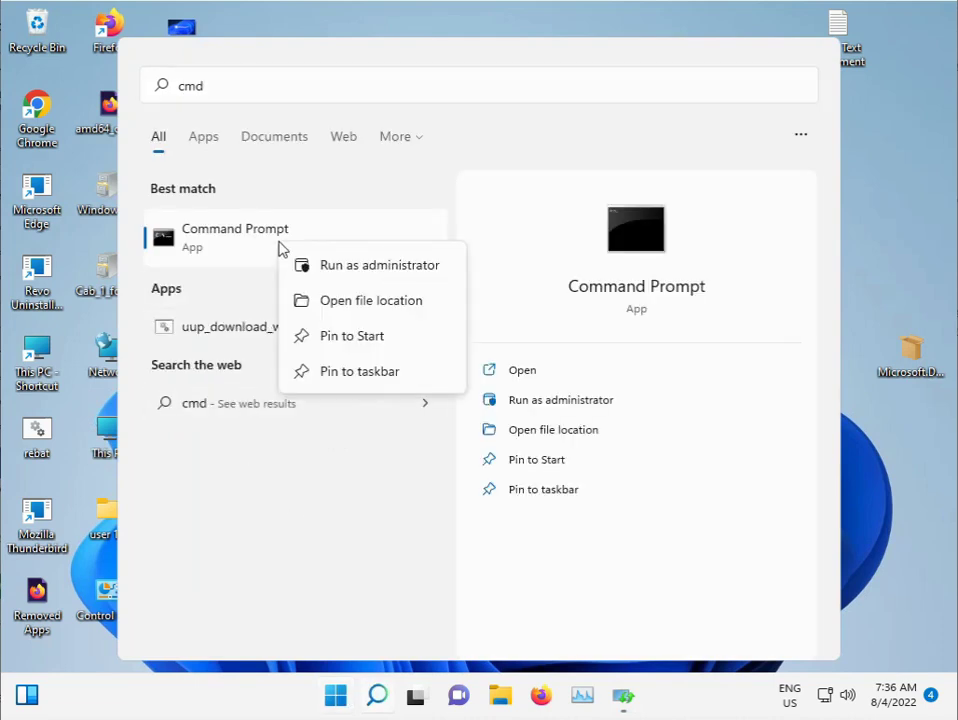
pyautogui.click(374, 268)
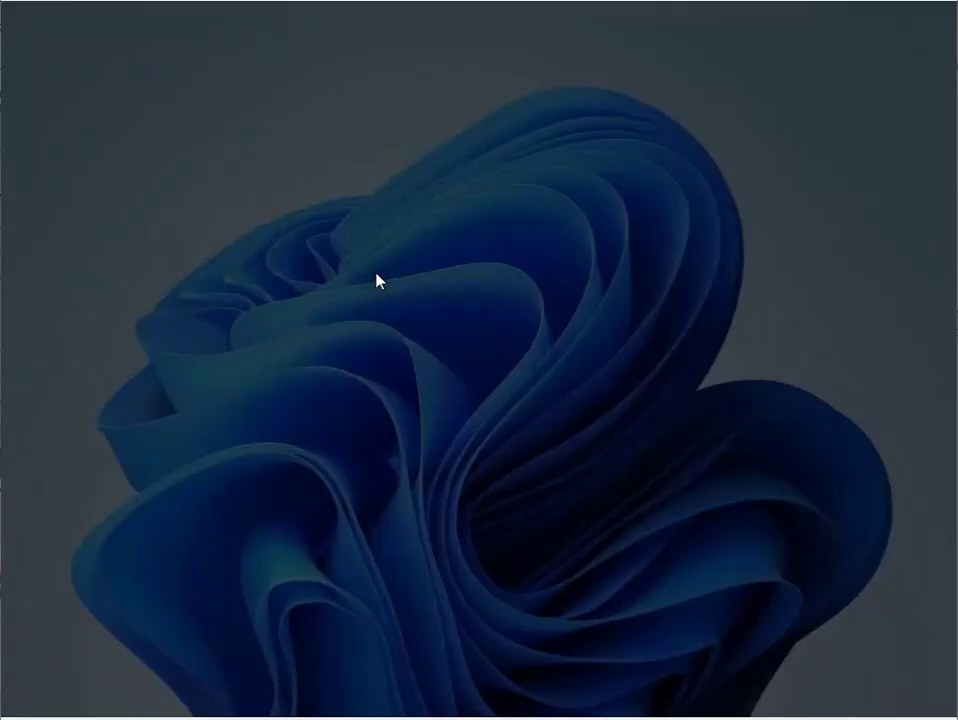
pyautogui.click(416, 490)
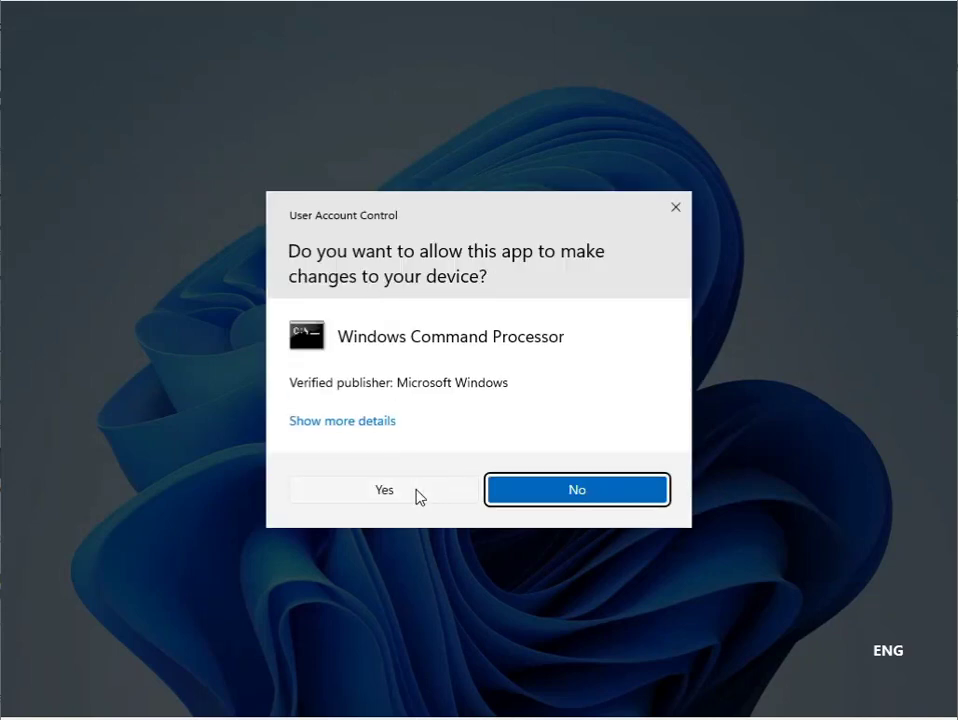
pyautogui.click(381, 492)
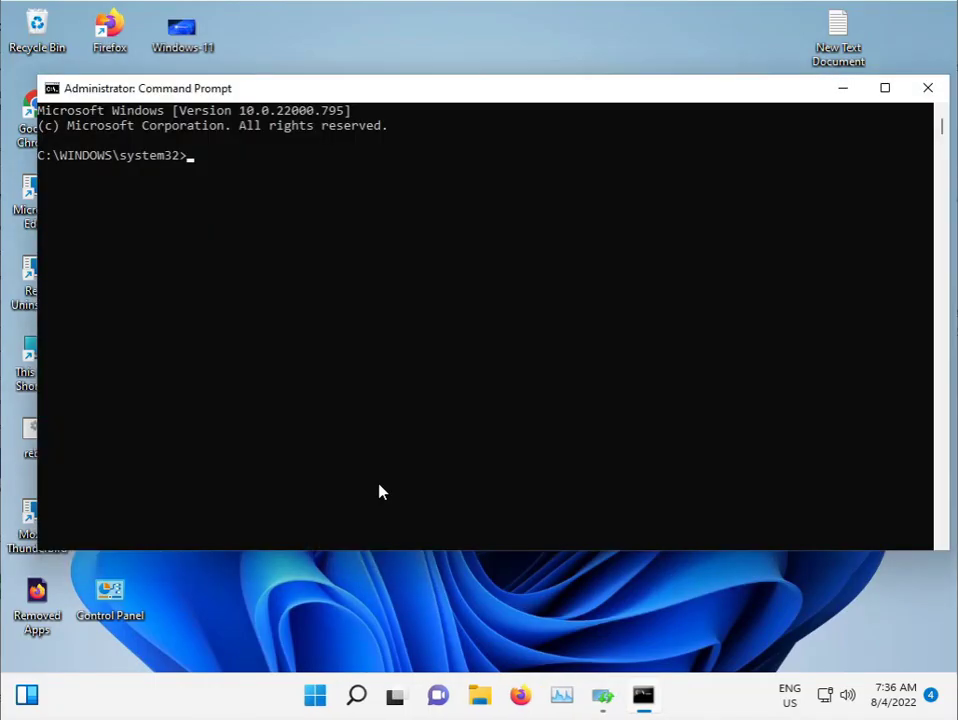
# Close the finished Windows Update troubleshooter and run sfc /scannow in the administrator Command Prompt
pyautogui.click(604, 696)
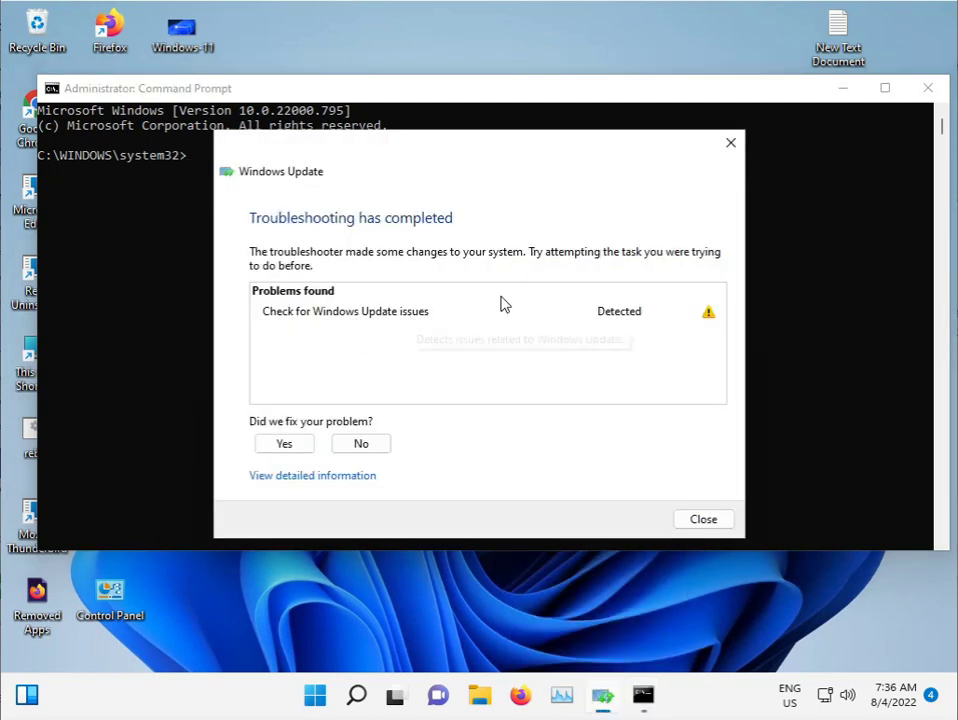
pyautogui.click(736, 142)
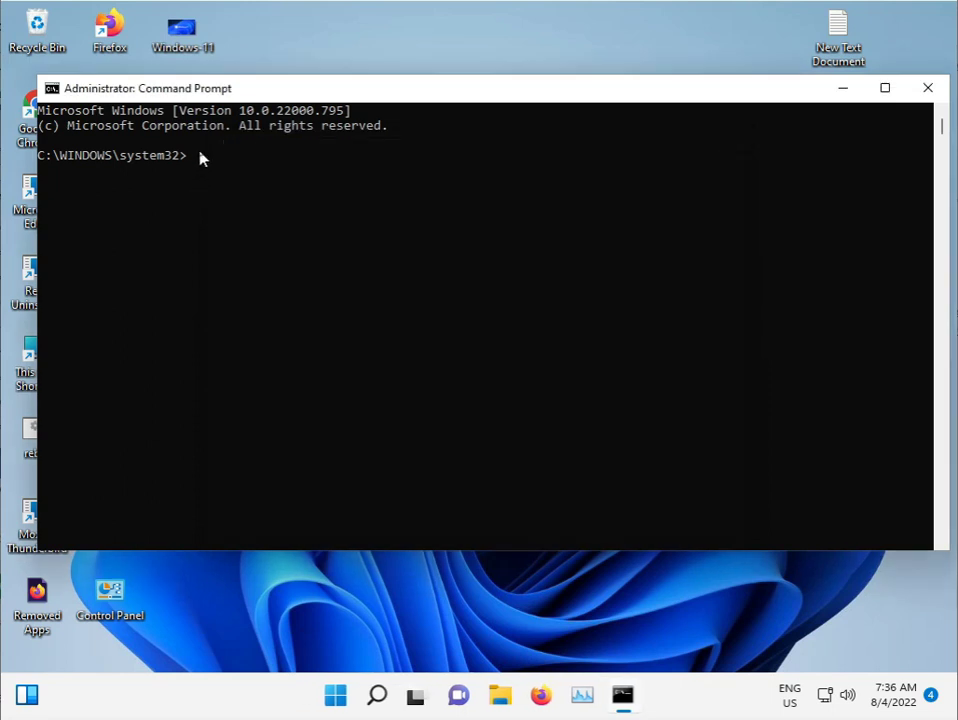
pyautogui.click(199, 156)
pyautogui.click(191, 157)
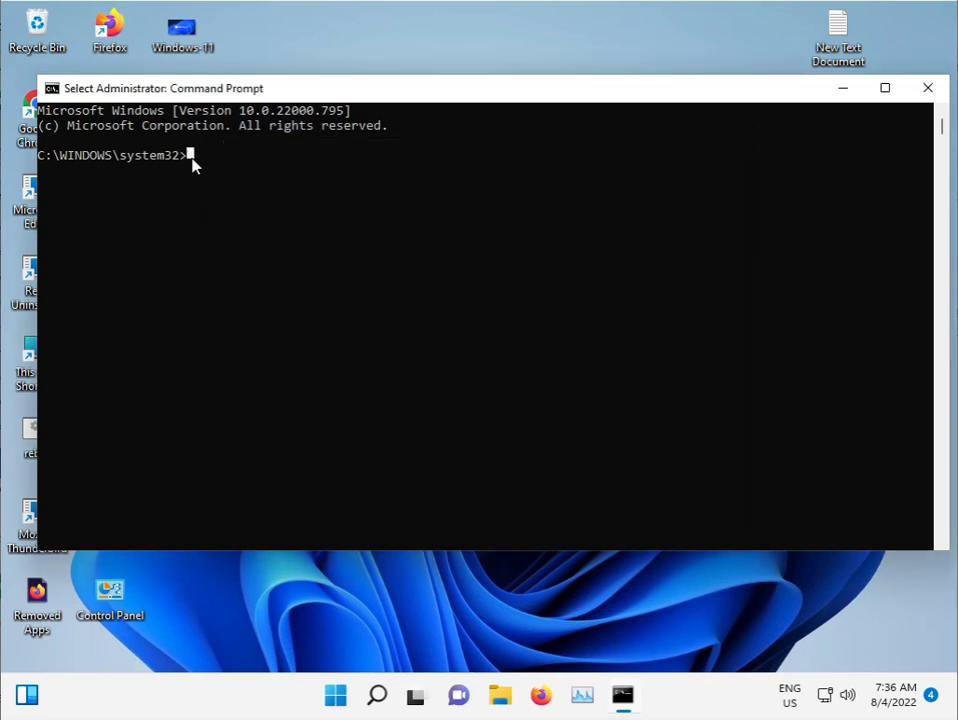
pyautogui.press('Escape')
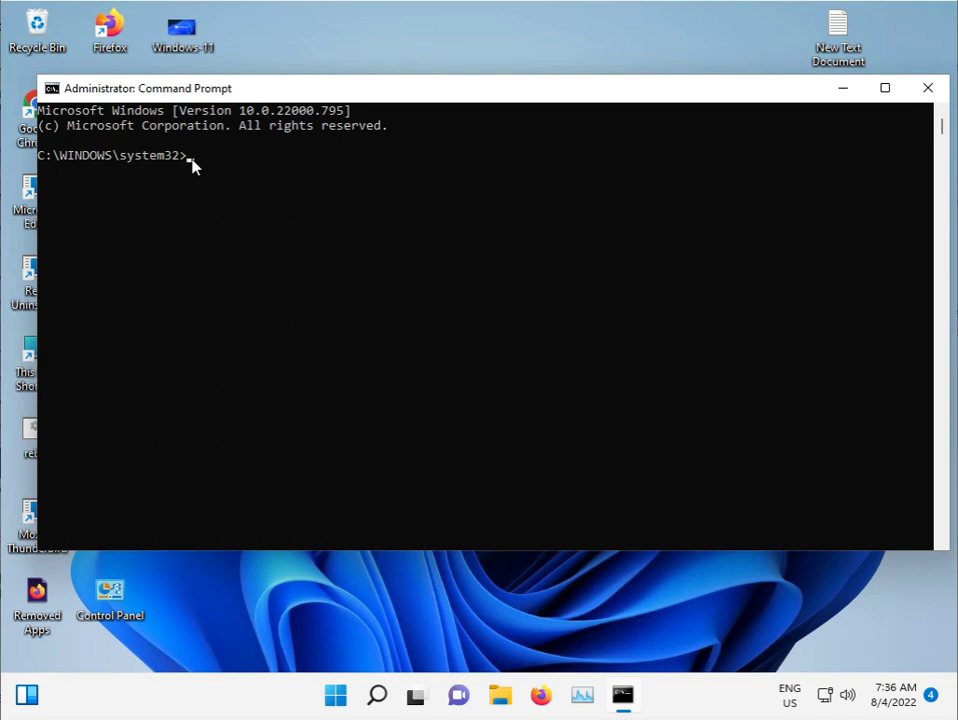
pyautogui.write('sfc /scannow')
pyautogui.press('Return')
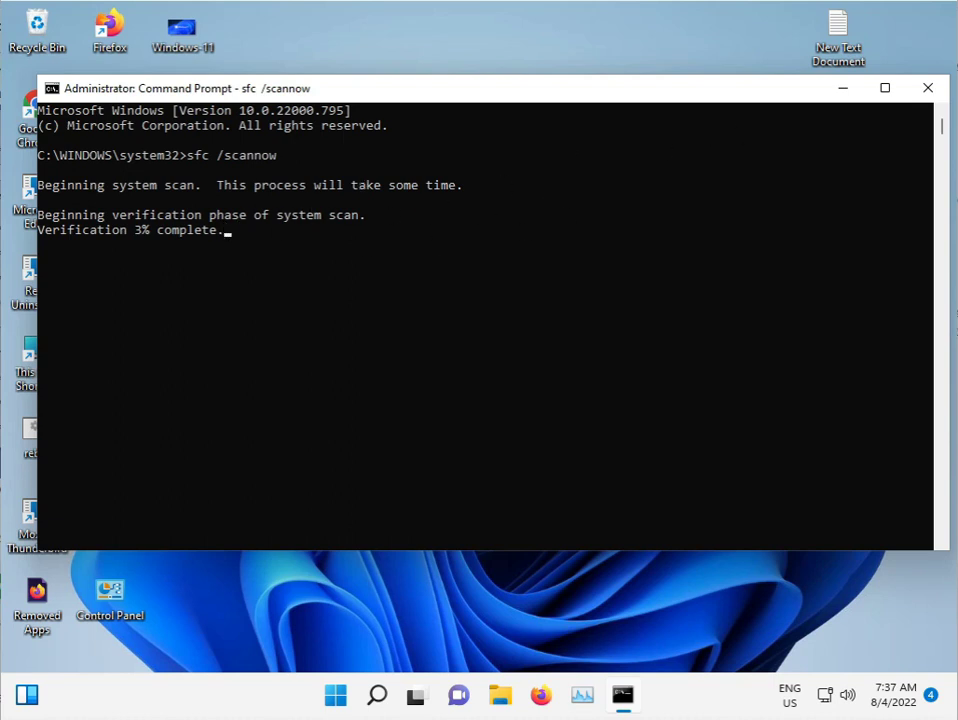
# Switch to Google Chrome, search for ".net framework repair tool offline" and open Microsoft's support page for the tool
pyautogui.click(838, 92)
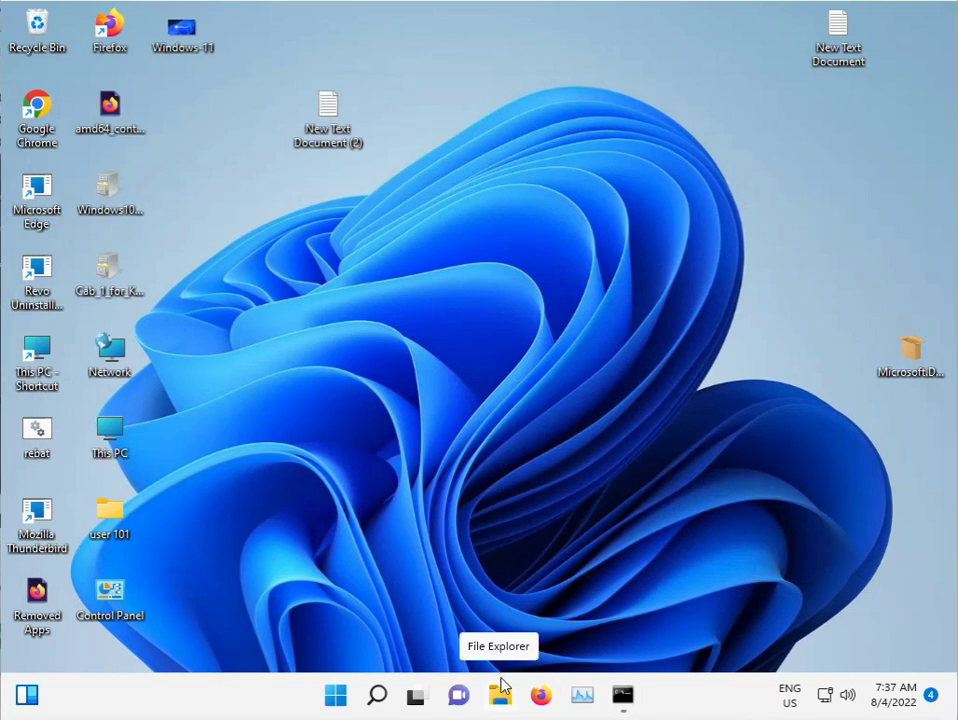
pyautogui.doubleClick(40, 108)
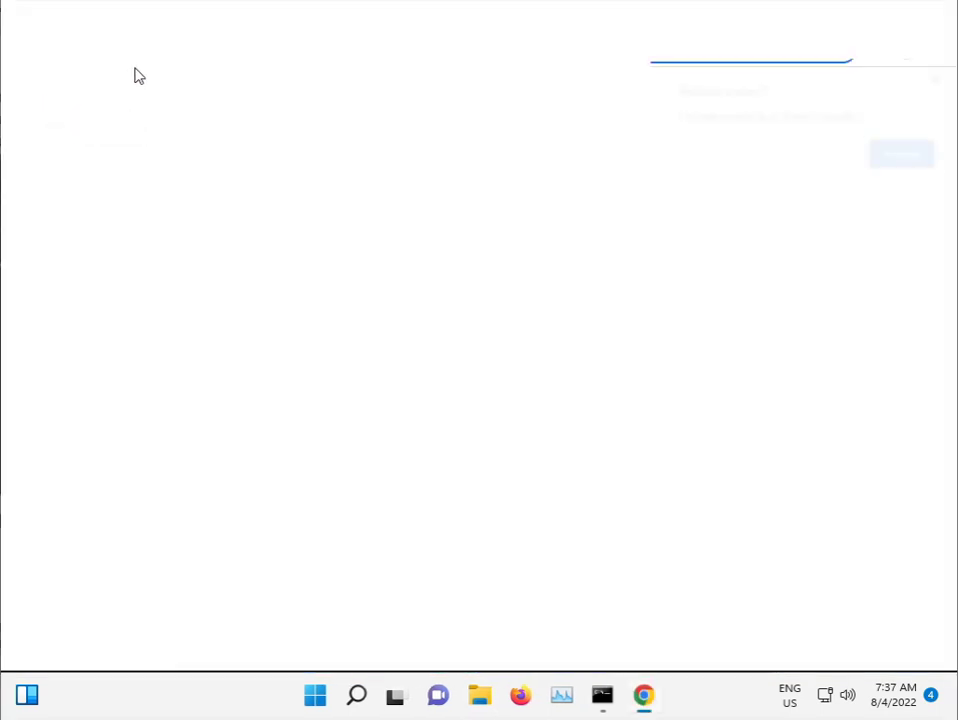
pyautogui.click(940, 77)
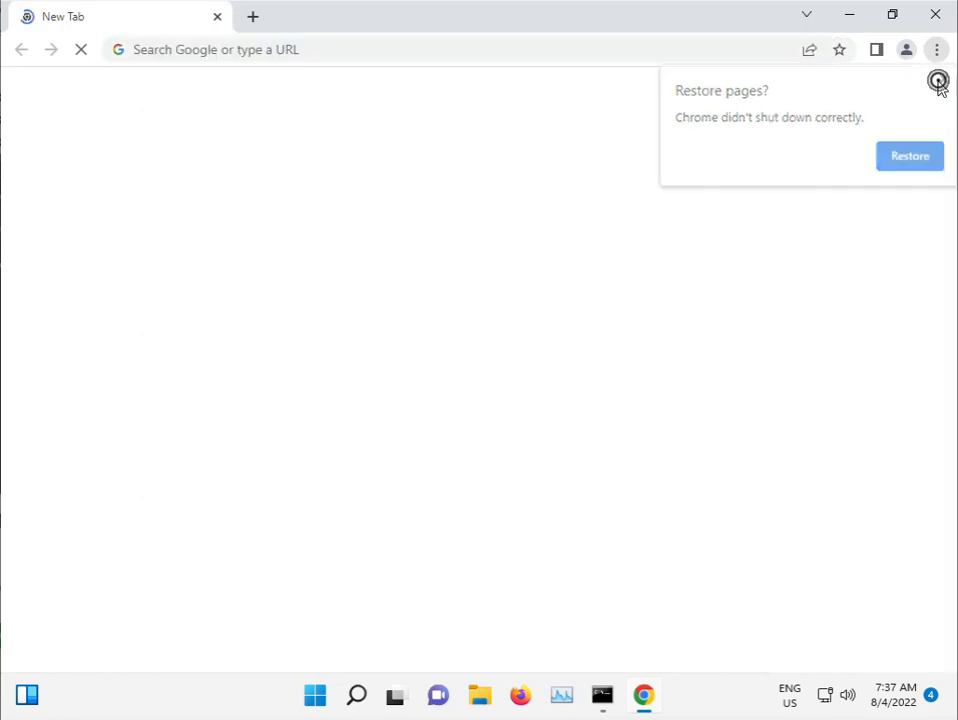
pyautogui.click(404, 49)
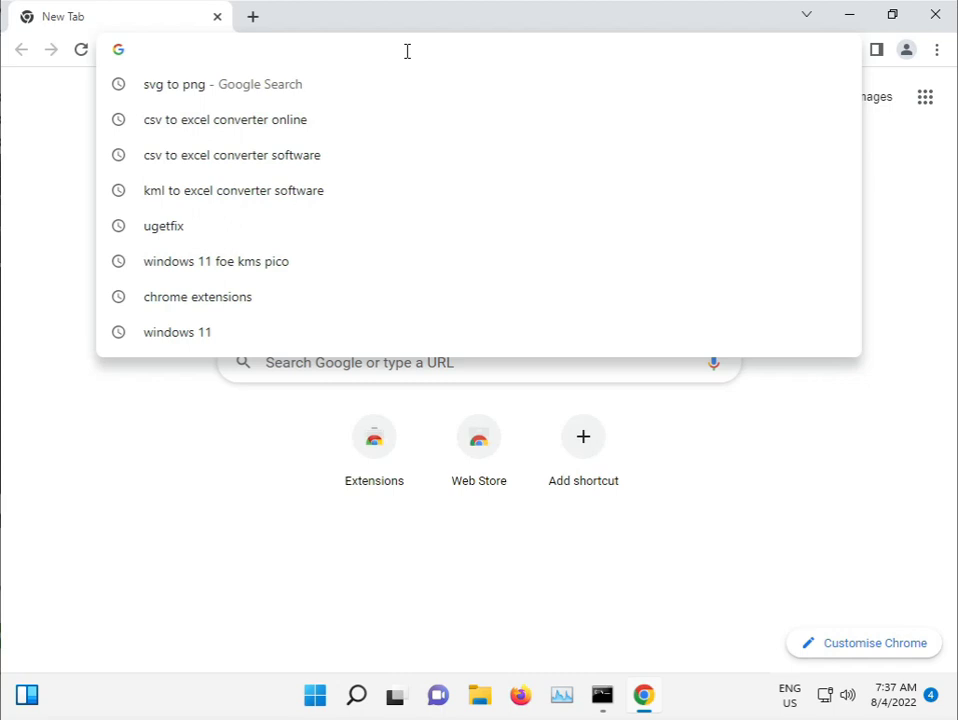
pyautogui.write('.net')
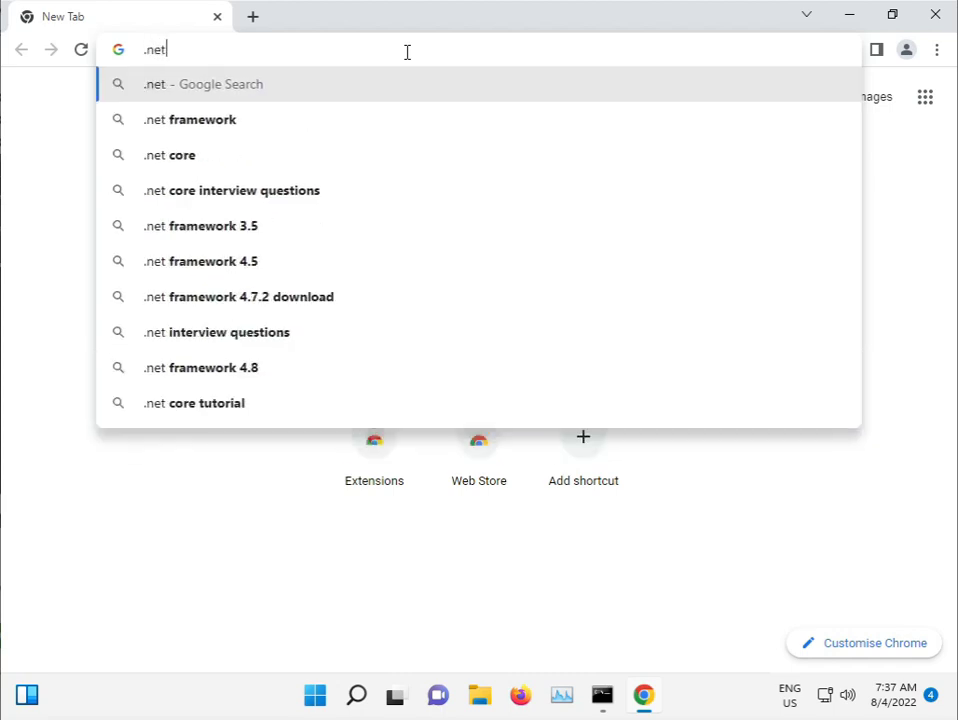
pyautogui.write(' framework')
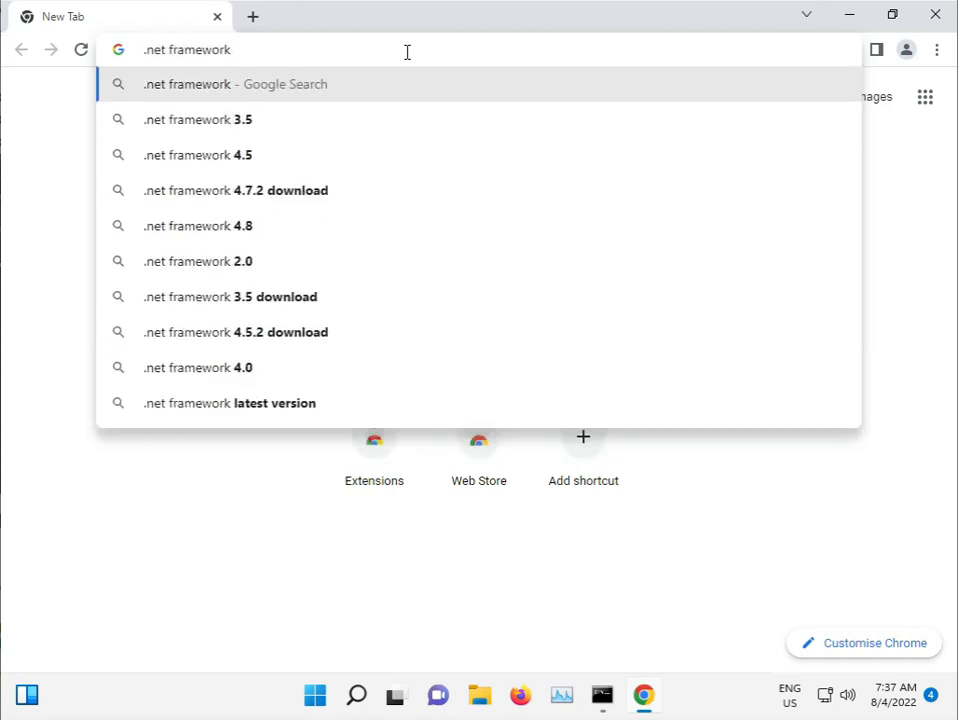
pyautogui.write(' repai')
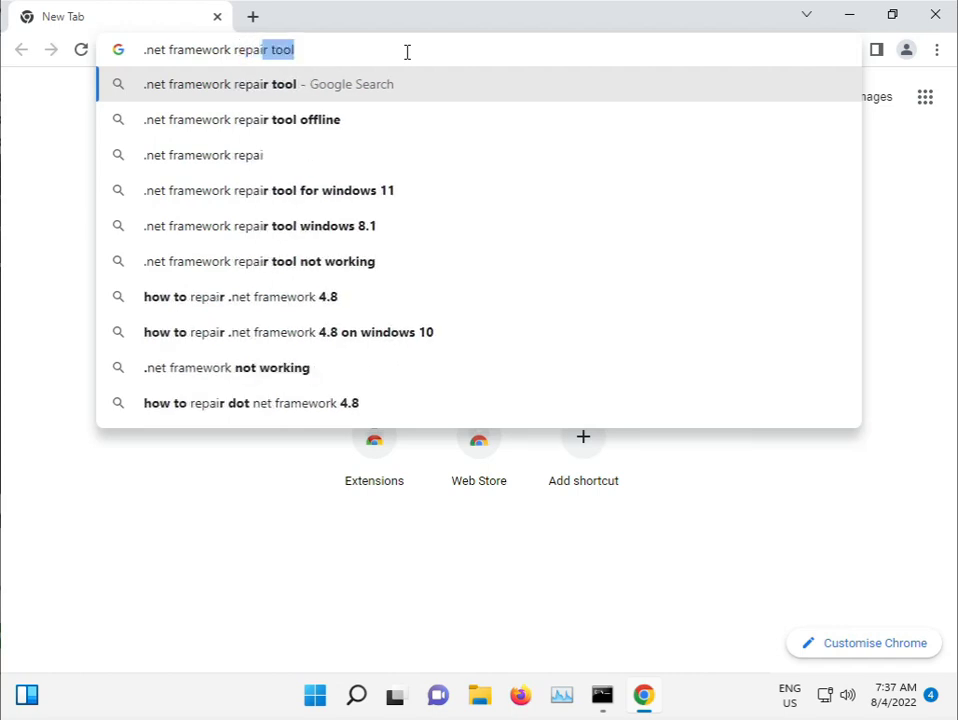
pyautogui.press('Down')
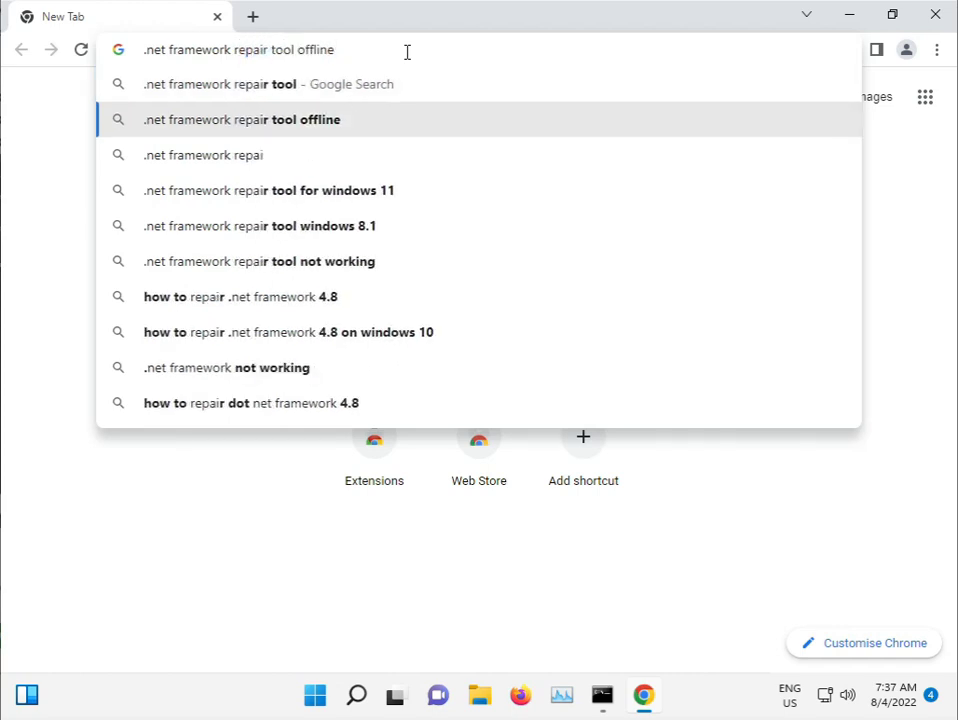
pyautogui.press('Return')
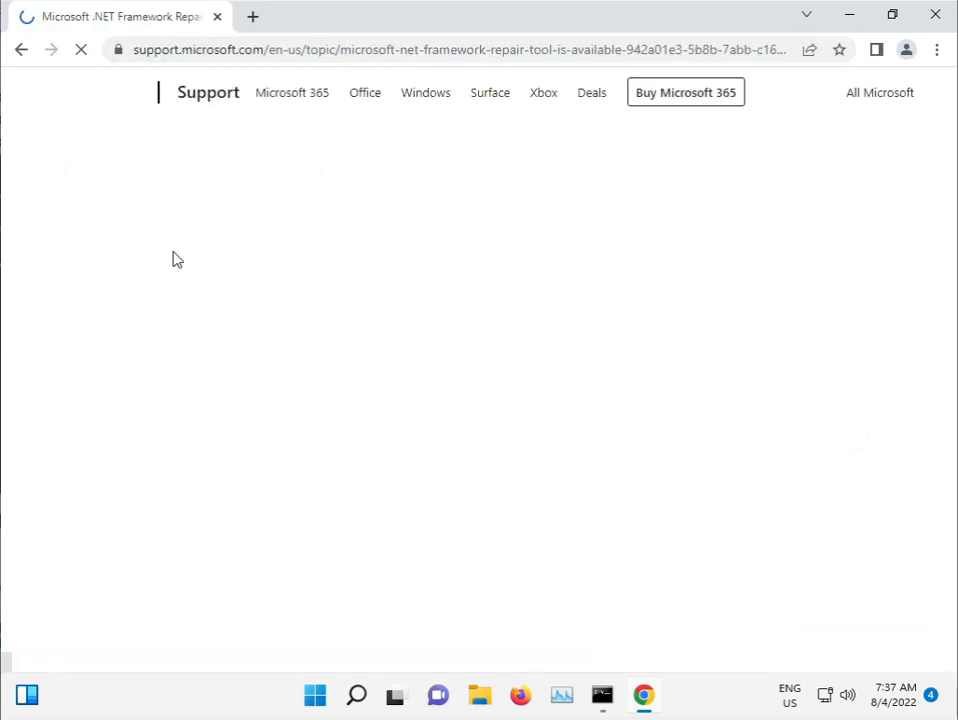
# Download netfxrepairtool.exe from the Microsoft support page and launch it, allowing it to make changes to the device
pyautogui.scroll(-5, 360, 453)
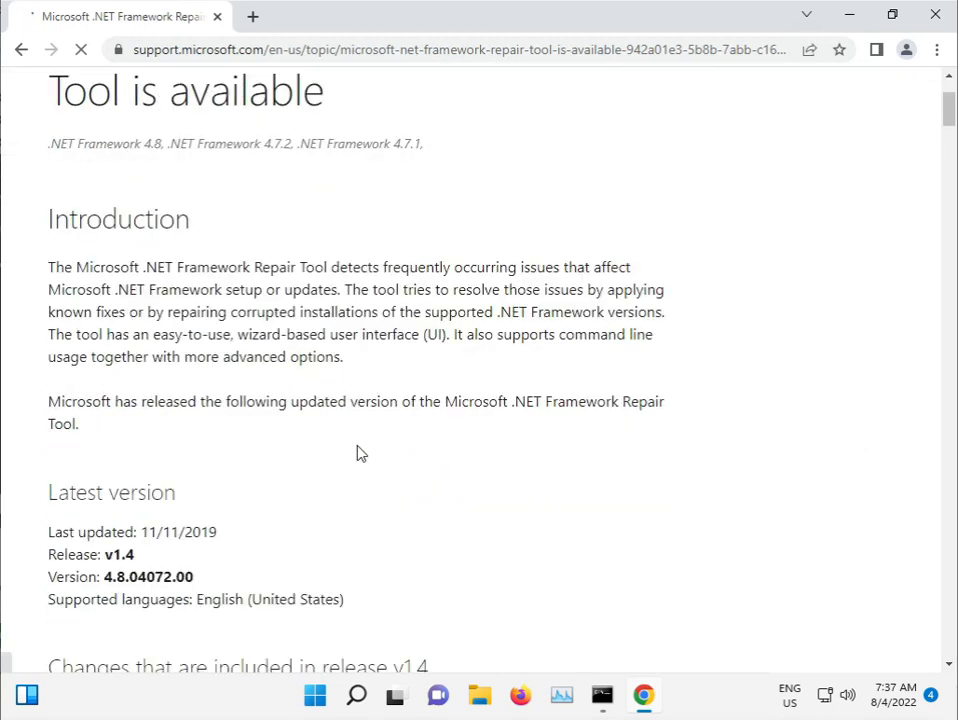
pyautogui.scroll(-6, 360, 453)
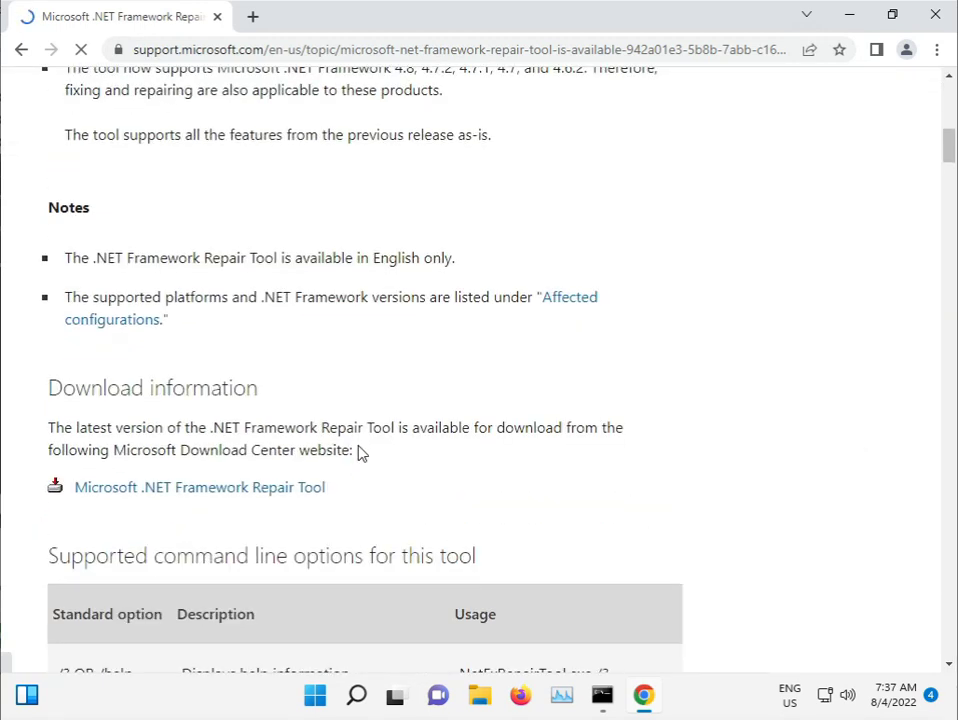
pyautogui.scroll(-8, 360, 453)
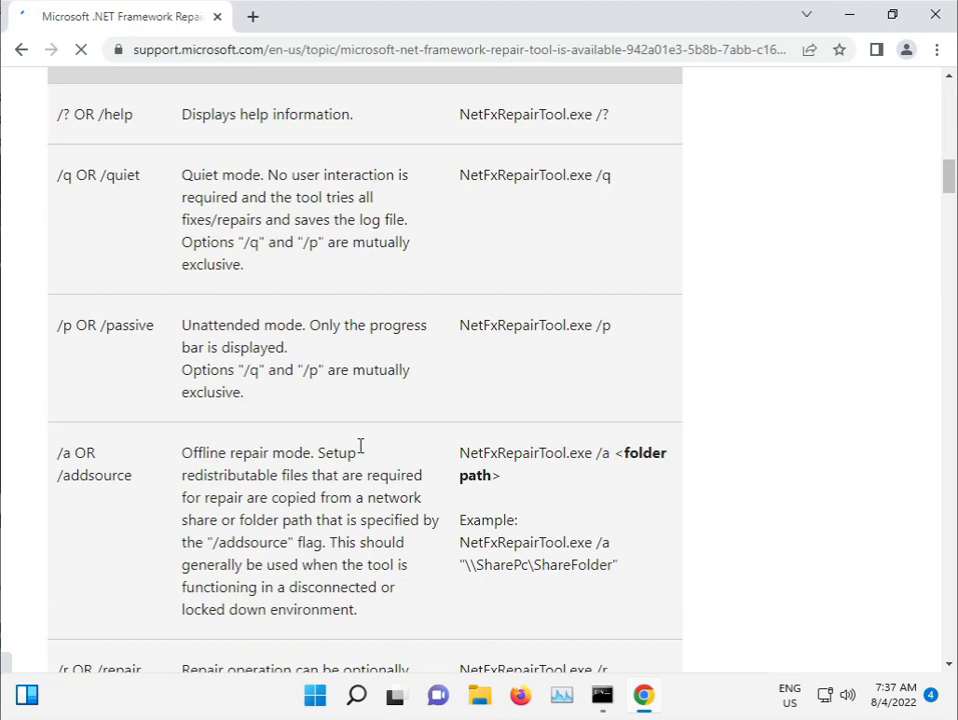
pyautogui.scroll(-10, 362, 453)
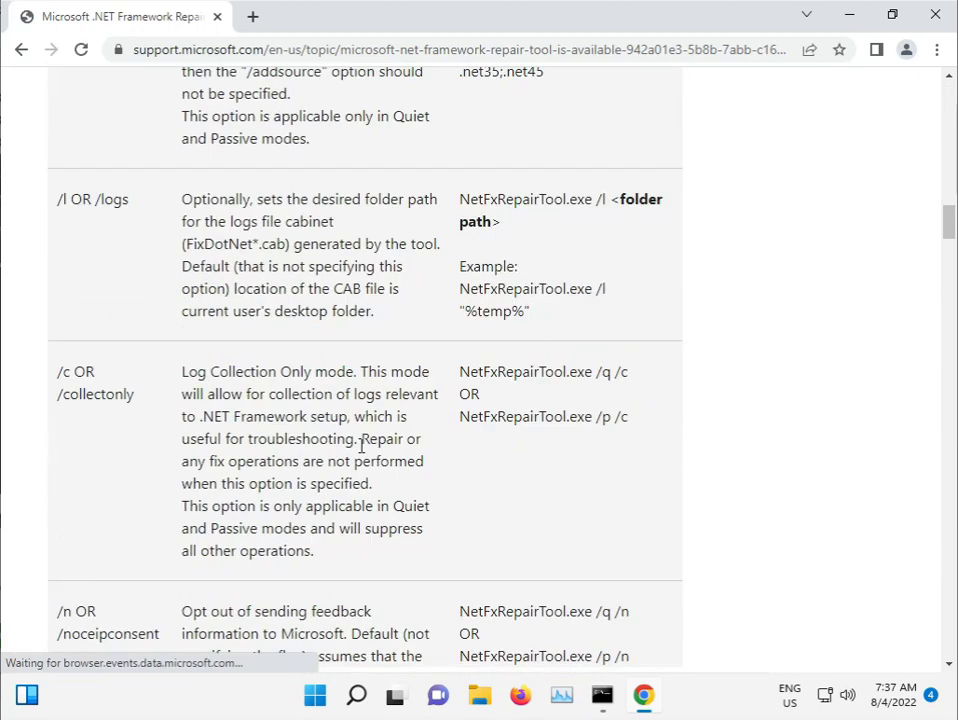
pyautogui.scroll(-5, 364, 453)
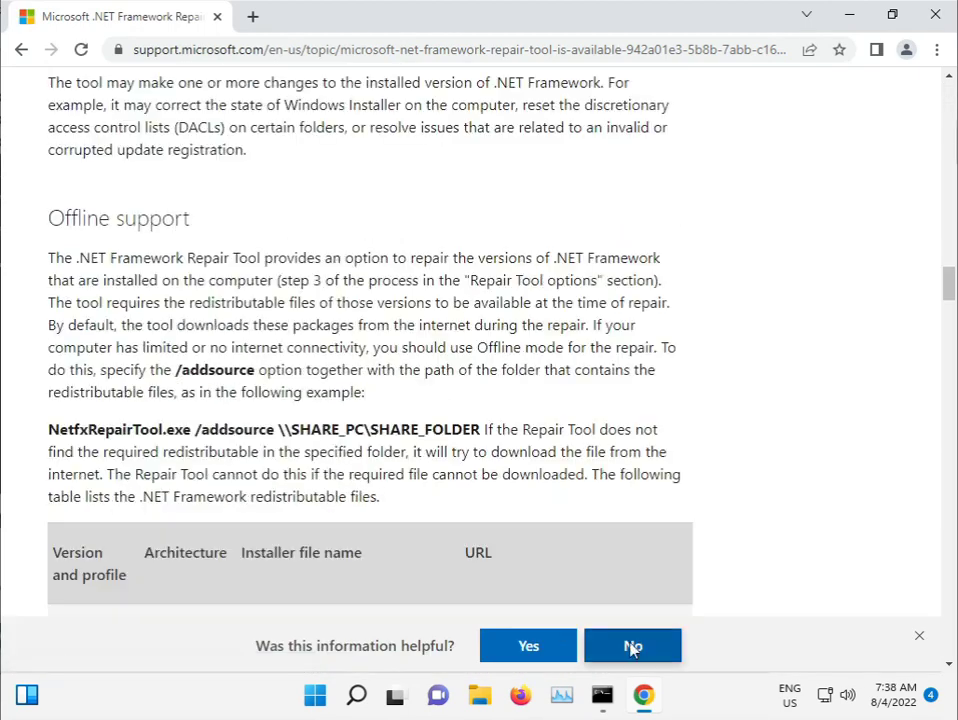
pyautogui.scroll(20, 660, 560)
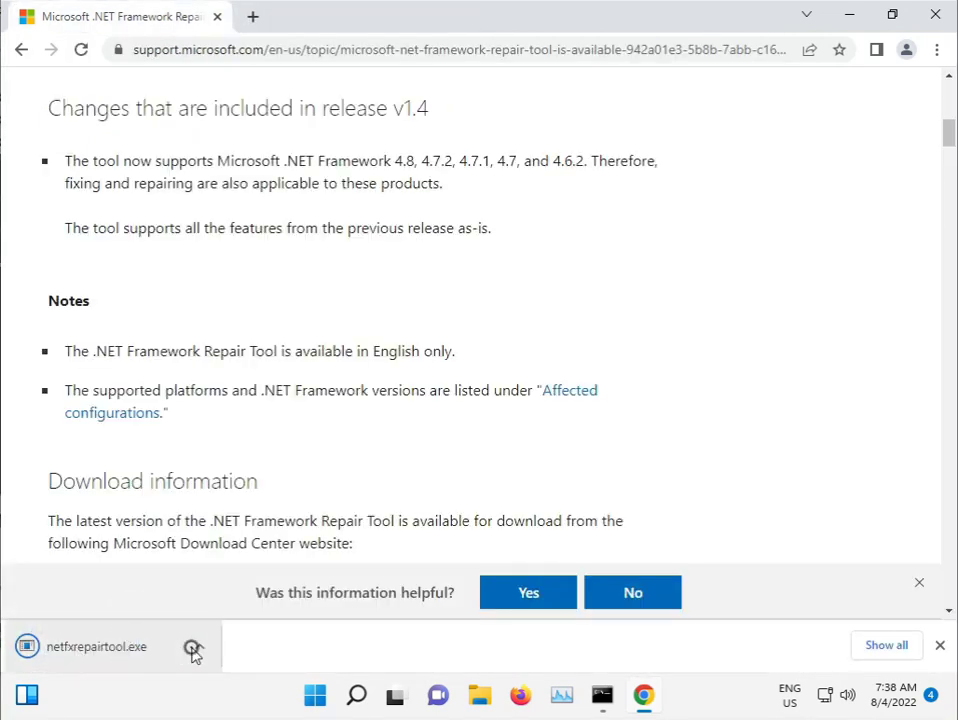
pyautogui.click(197, 646)
pyautogui.click(246, 524)
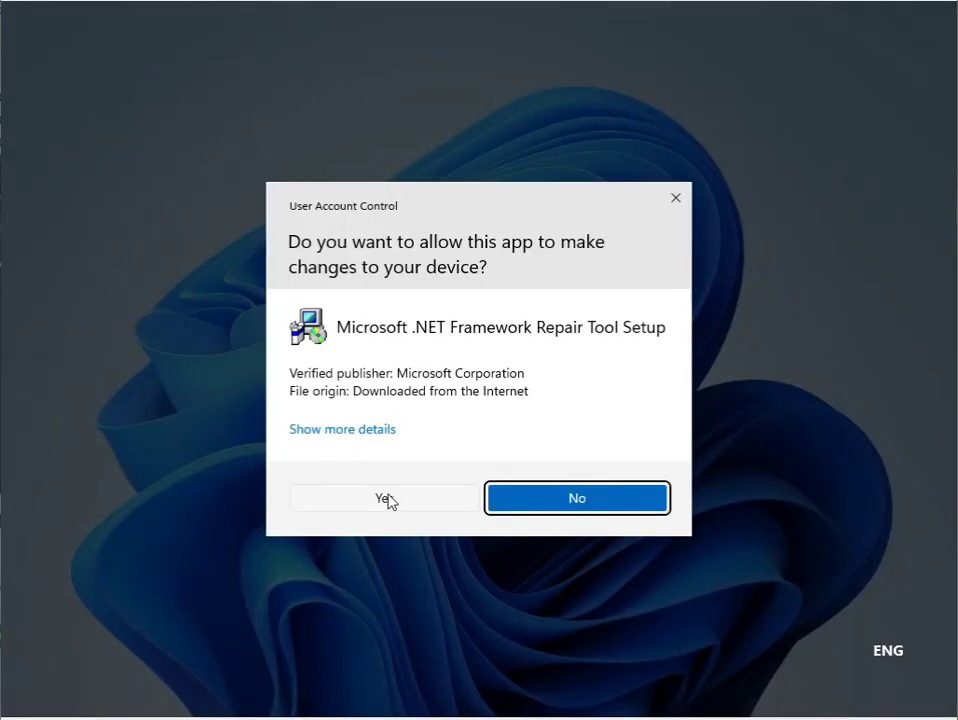
pyautogui.click(387, 500)
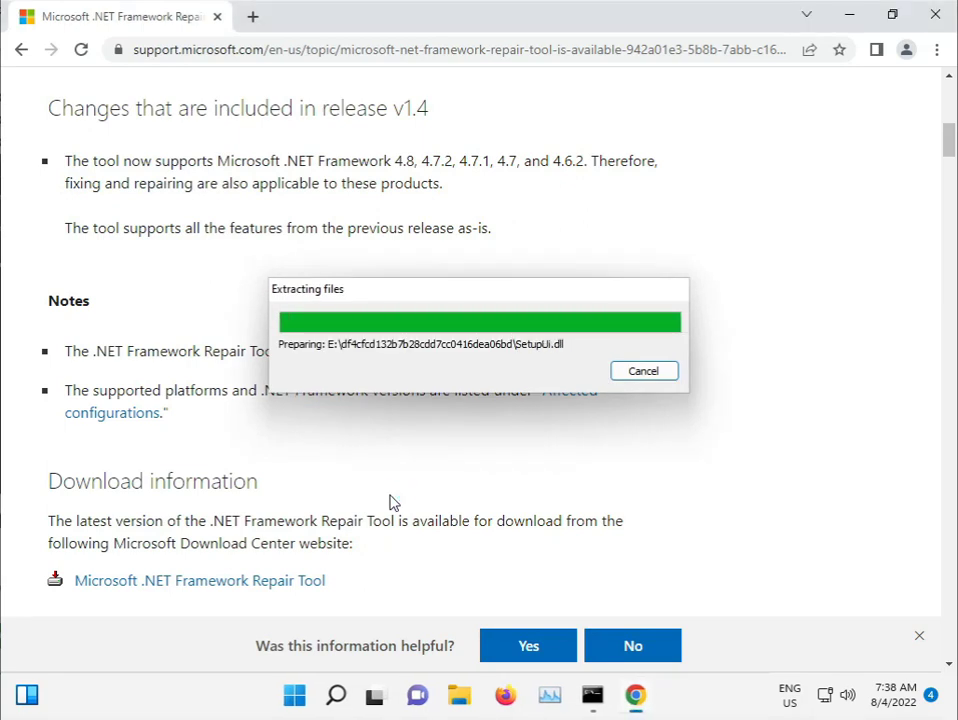
# Accept the license terms, run the .NET Framework Repair Tool through to the end, and minimize the browser
pyautogui.click(373, 486)
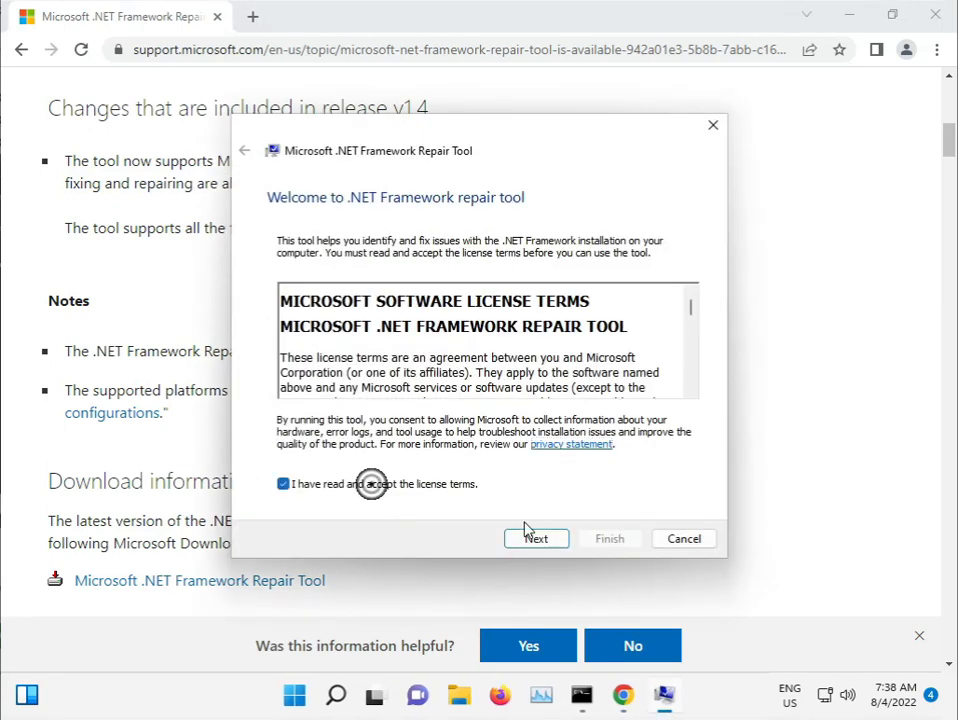
pyautogui.click(553, 540)
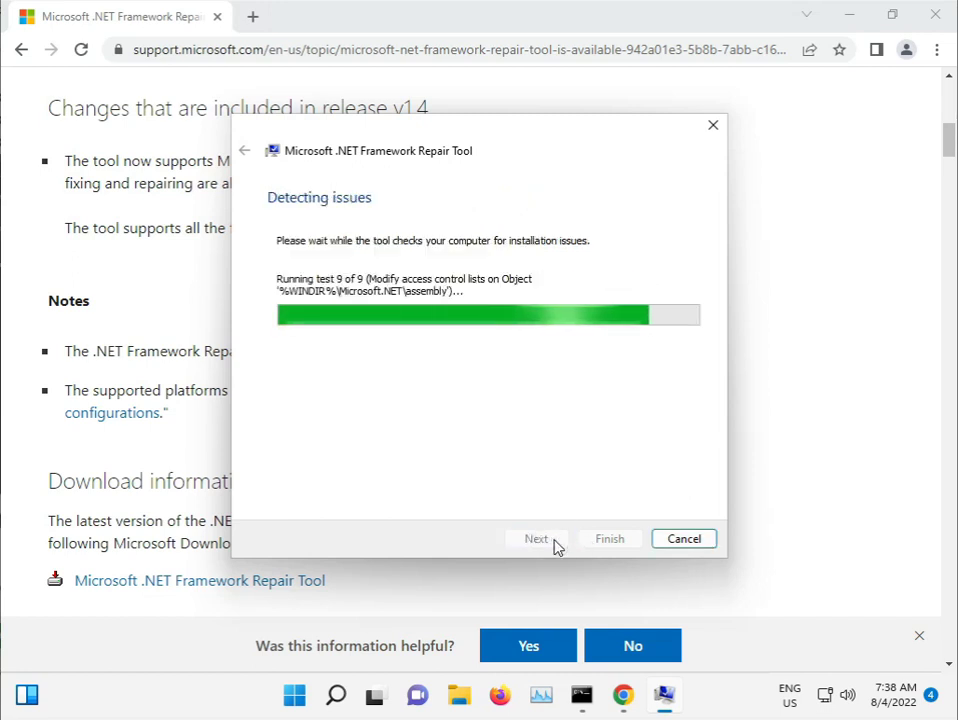
pyautogui.click(540, 539)
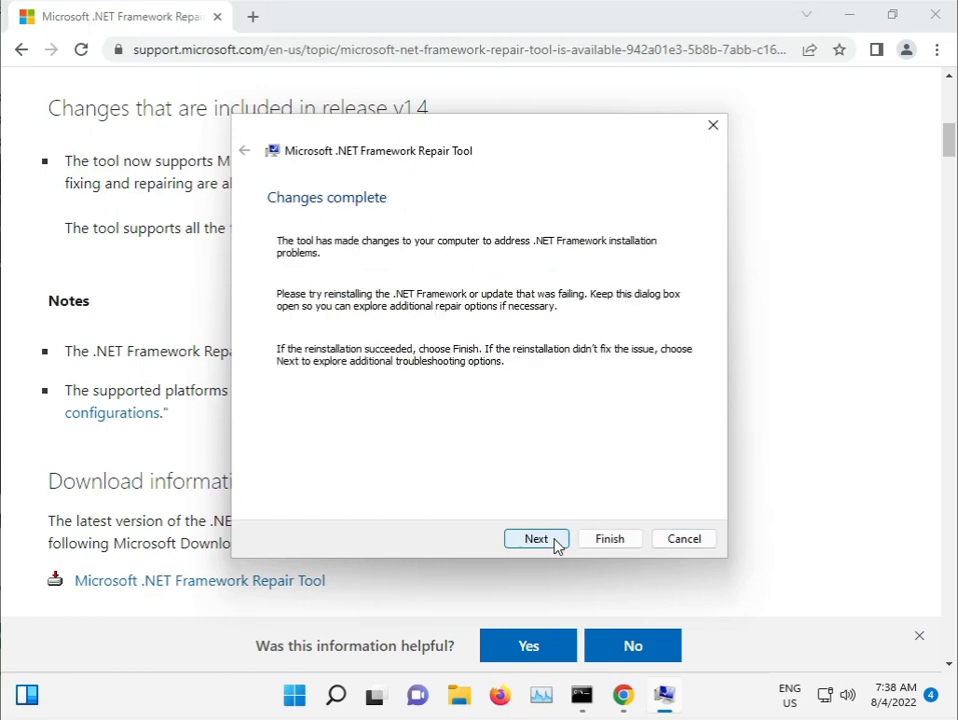
pyautogui.click(540, 539)
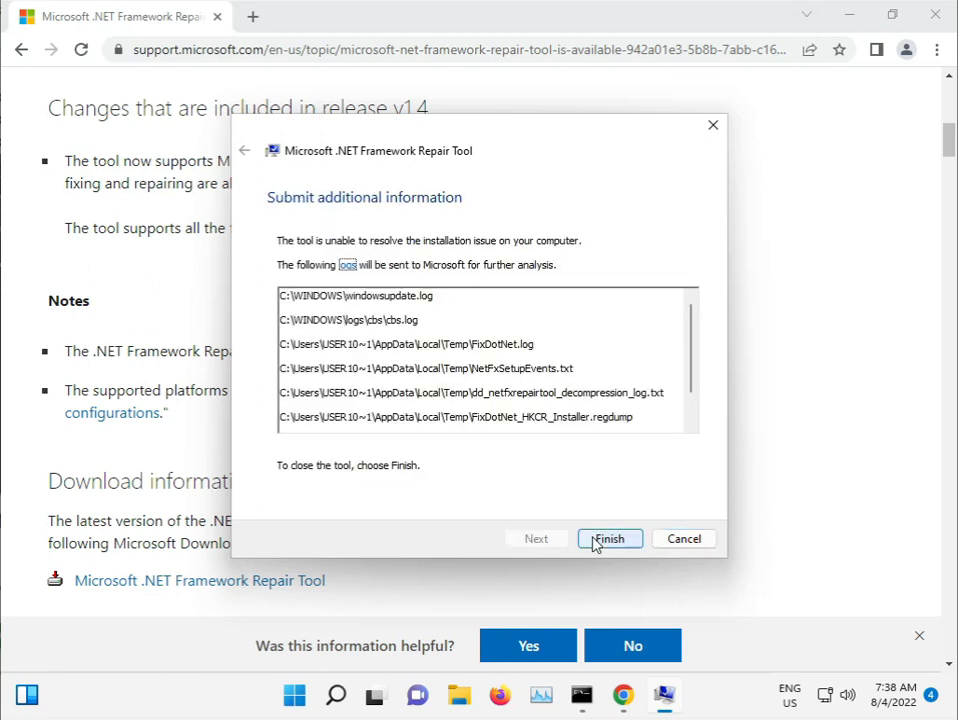
pyautogui.click(603, 539)
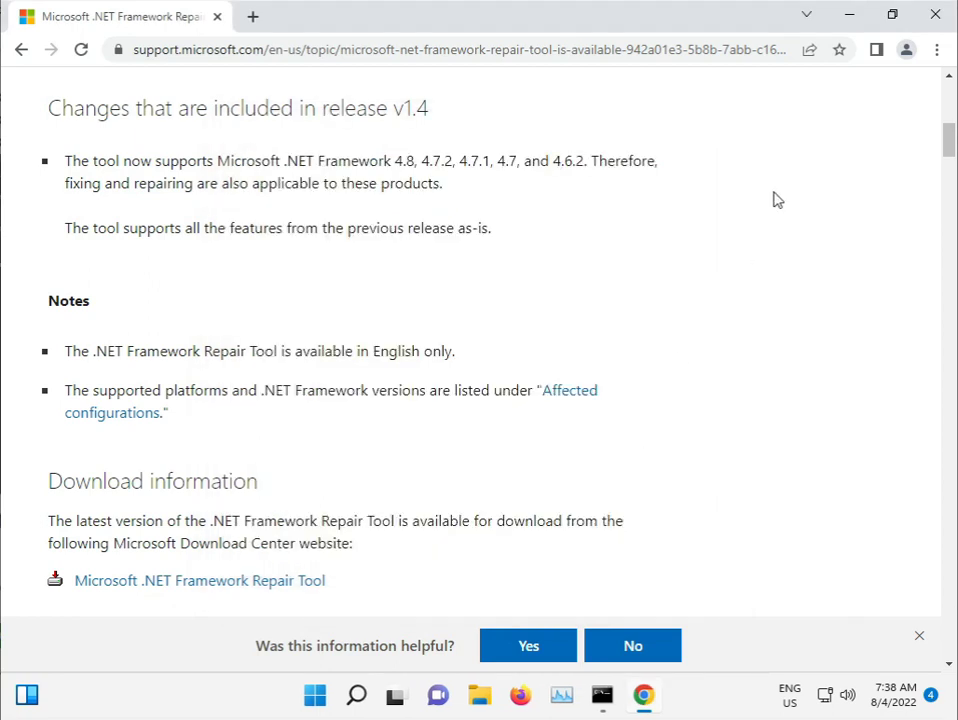
pyautogui.click(850, 14)
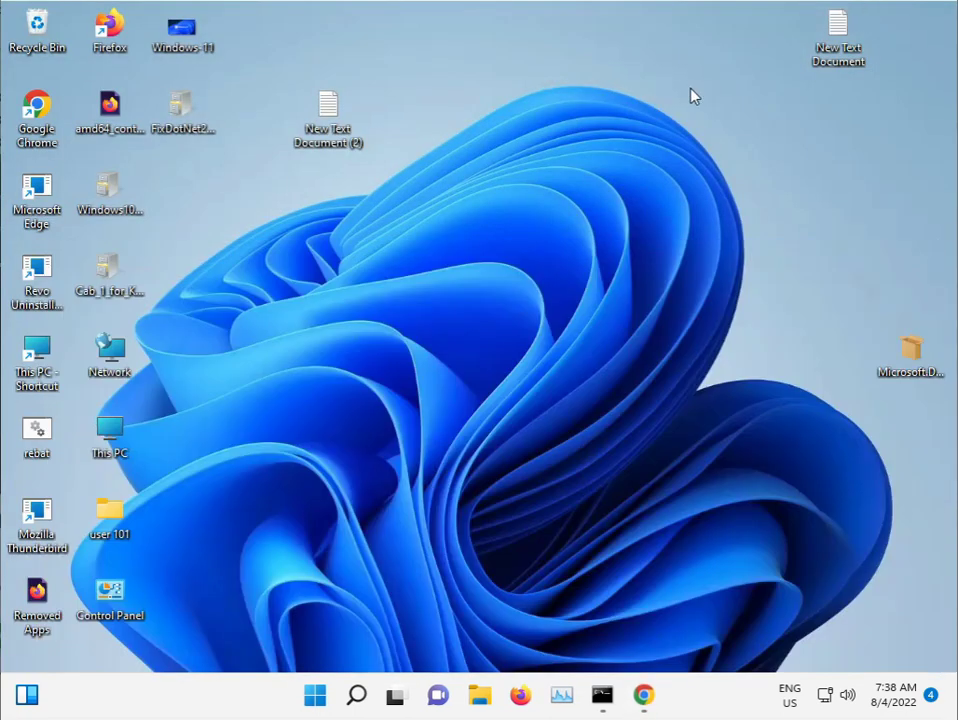
# Open File Explorer and browse to the C:\Windows\System32\catroot2 folder
pyautogui.click(321, 706)
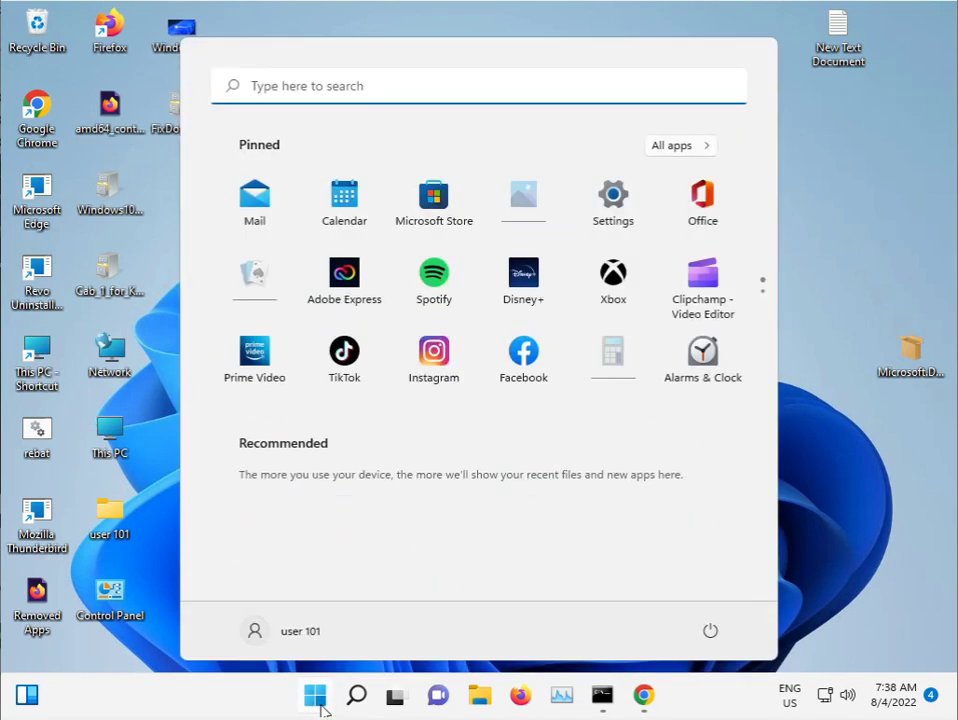
pyautogui.click(781, 447)
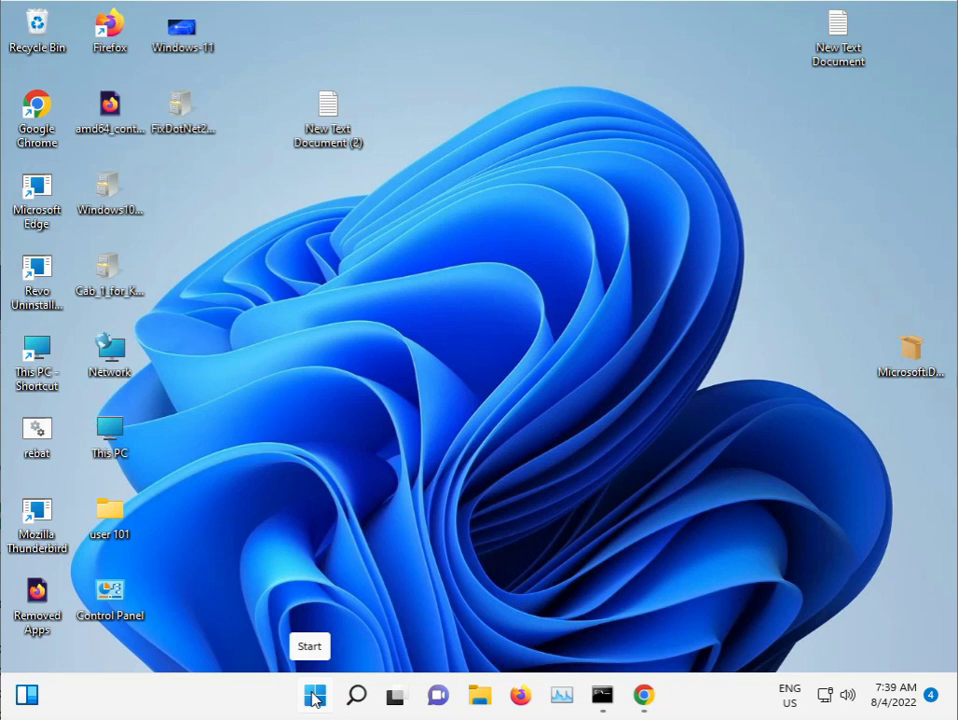
pyautogui.click(314, 697)
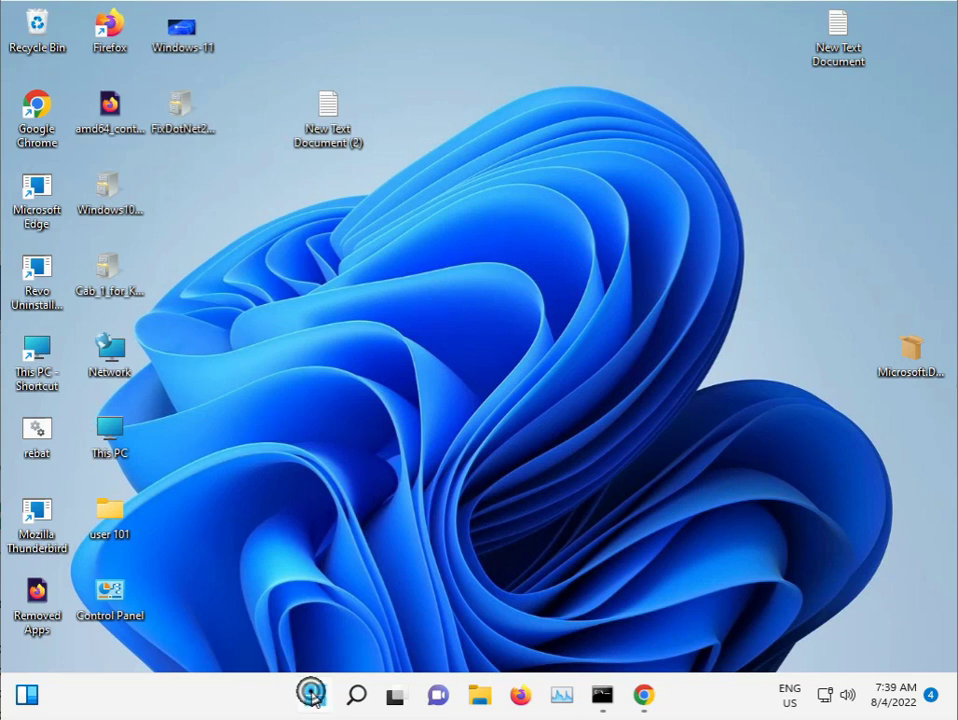
pyautogui.click(142, 561)
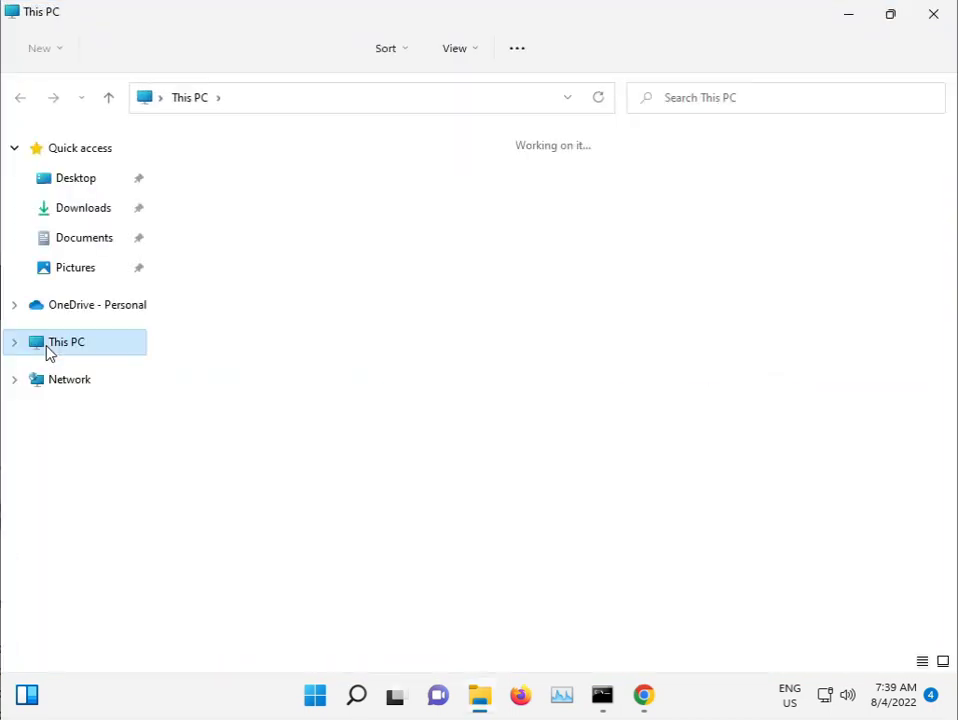
pyautogui.doubleClick(299, 326)
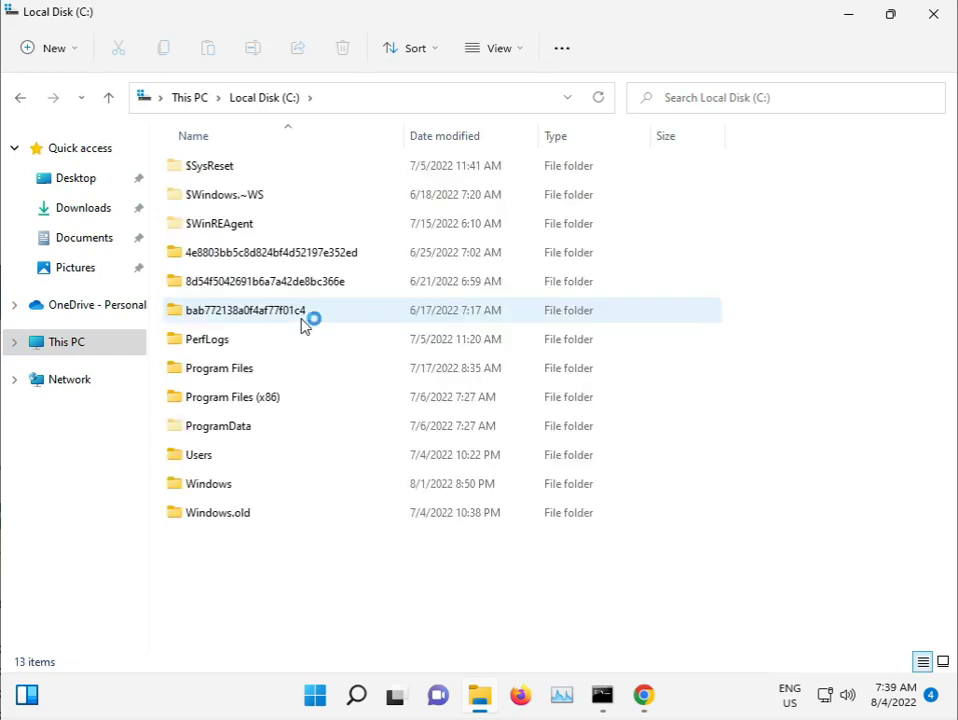
pyautogui.doubleClick(233, 486)
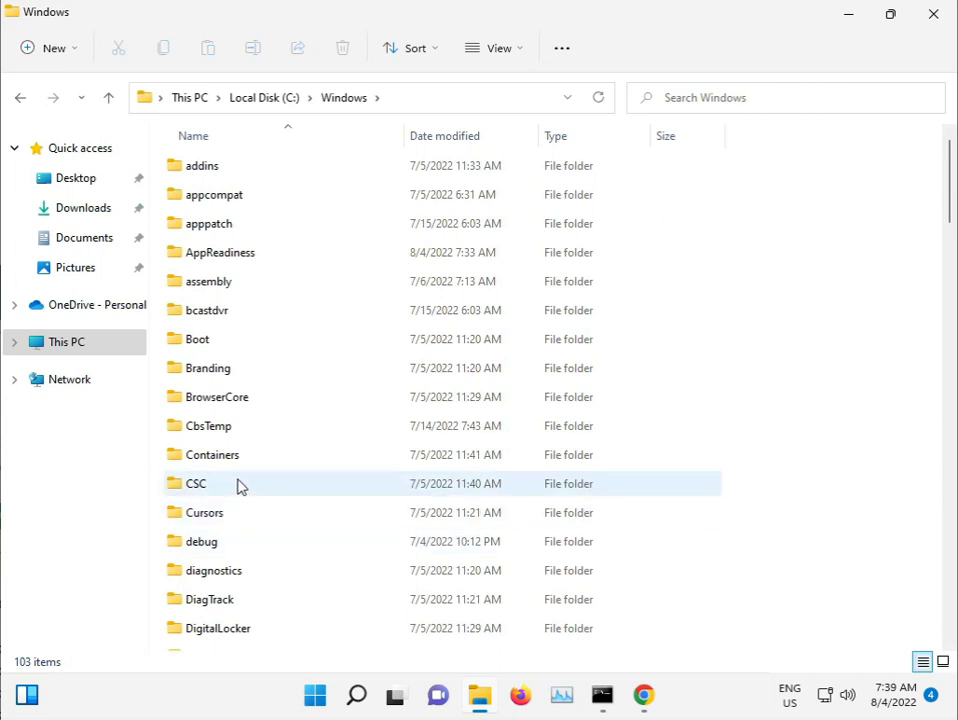
pyautogui.scroll(-6, 274, 510)
pyautogui.scroll(-5, 279, 510)
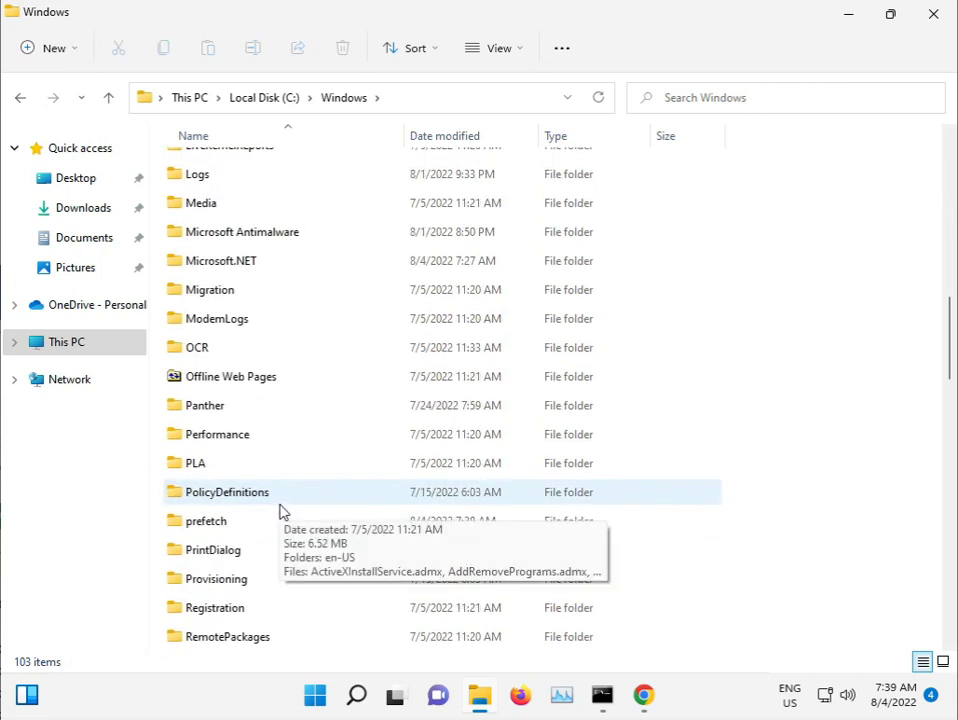
pyautogui.scroll(-9, 280, 511)
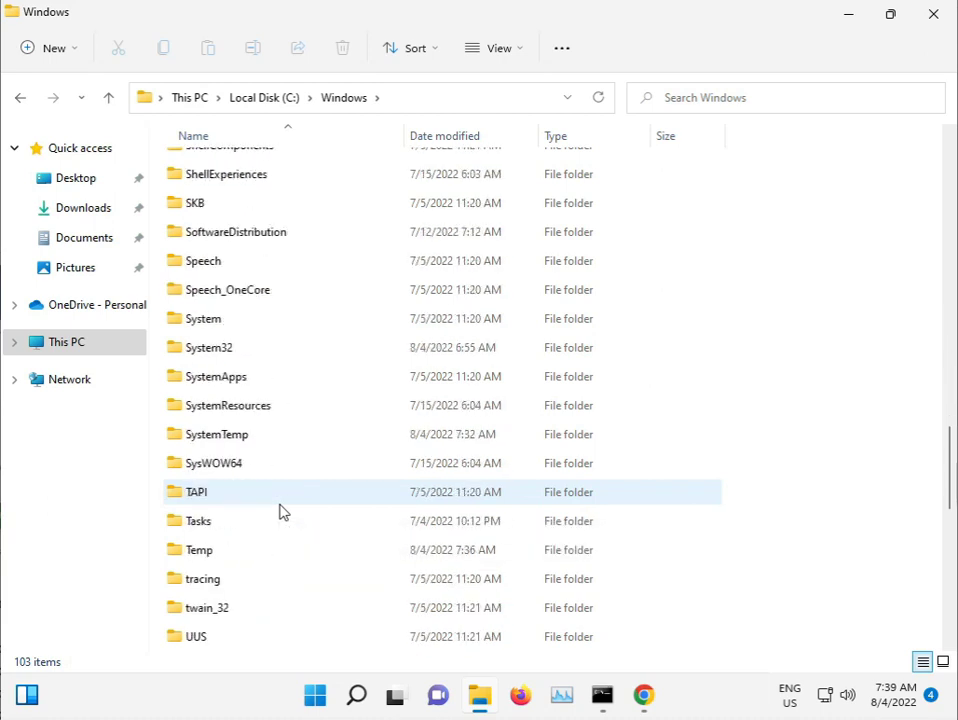
pyautogui.doubleClick(221, 352)
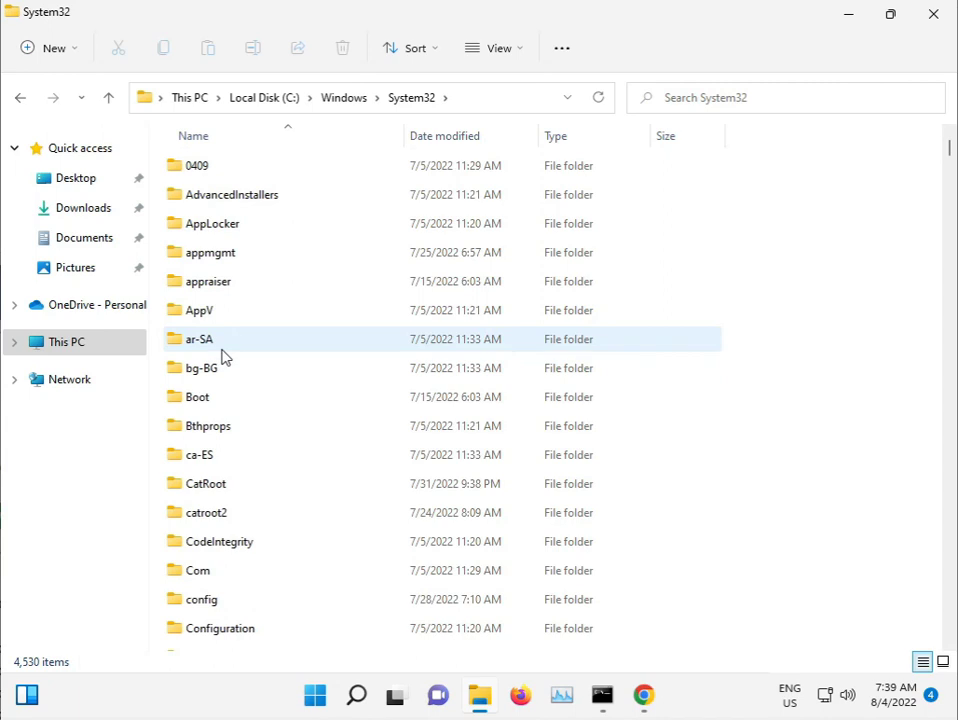
pyautogui.doubleClick(240, 510)
# Permanently delete the contents of catroot2, granting administrator permission for all items and skipping the files in use
pyautogui.moveTo(244, 443); pyautogui.dragTo(257, 170)
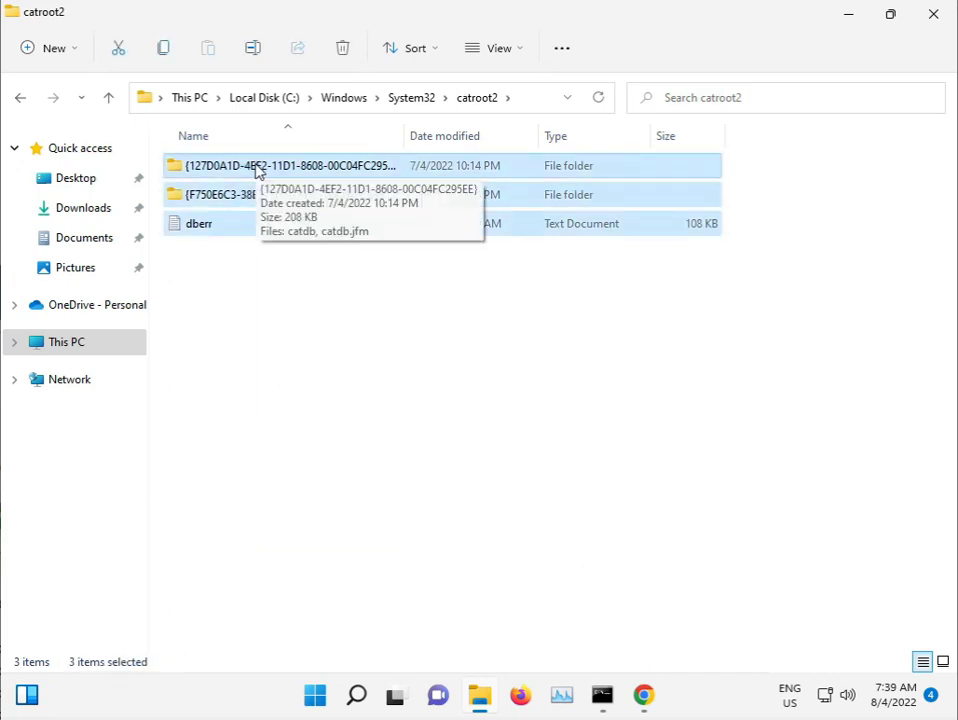
pyautogui.hotkey('shift', 'Delete')
pyautogui.press('Return')
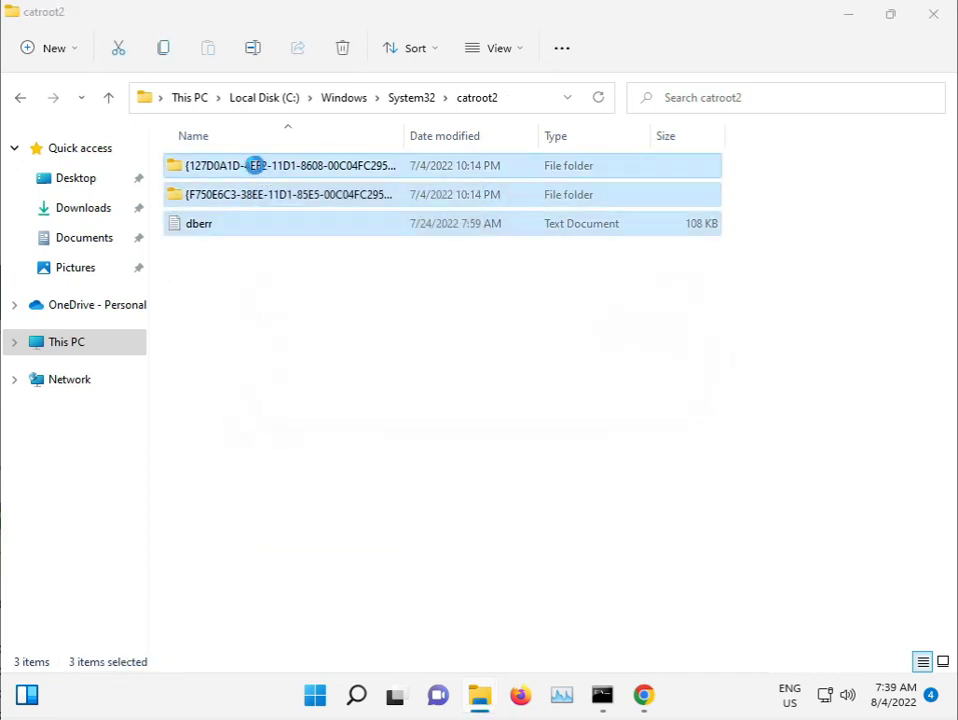
pyautogui.click(252, 224)
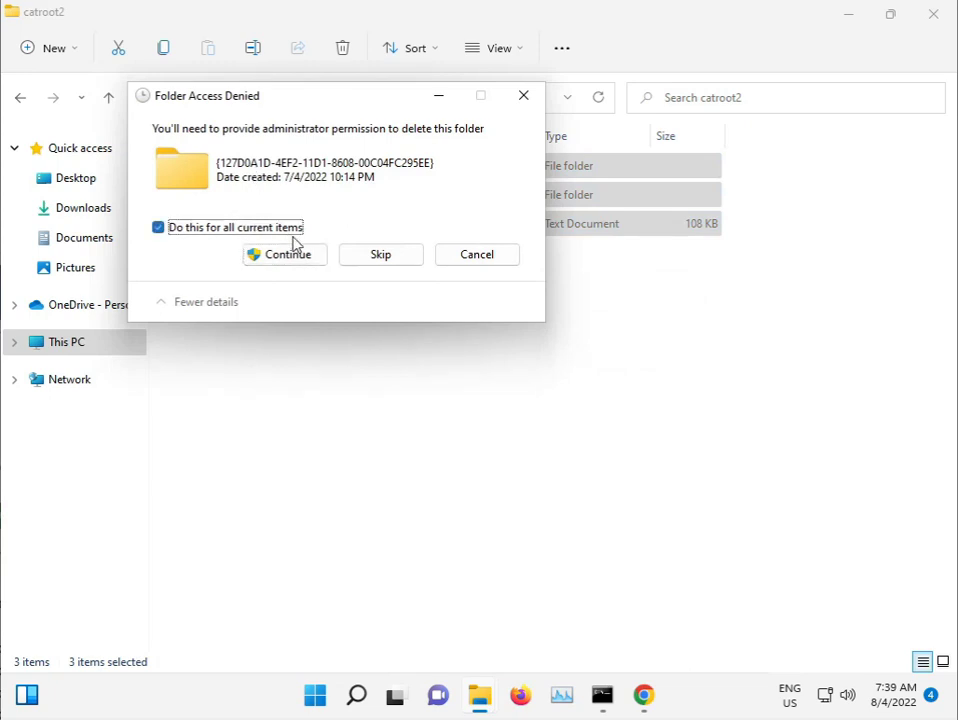
pyautogui.click(295, 250)
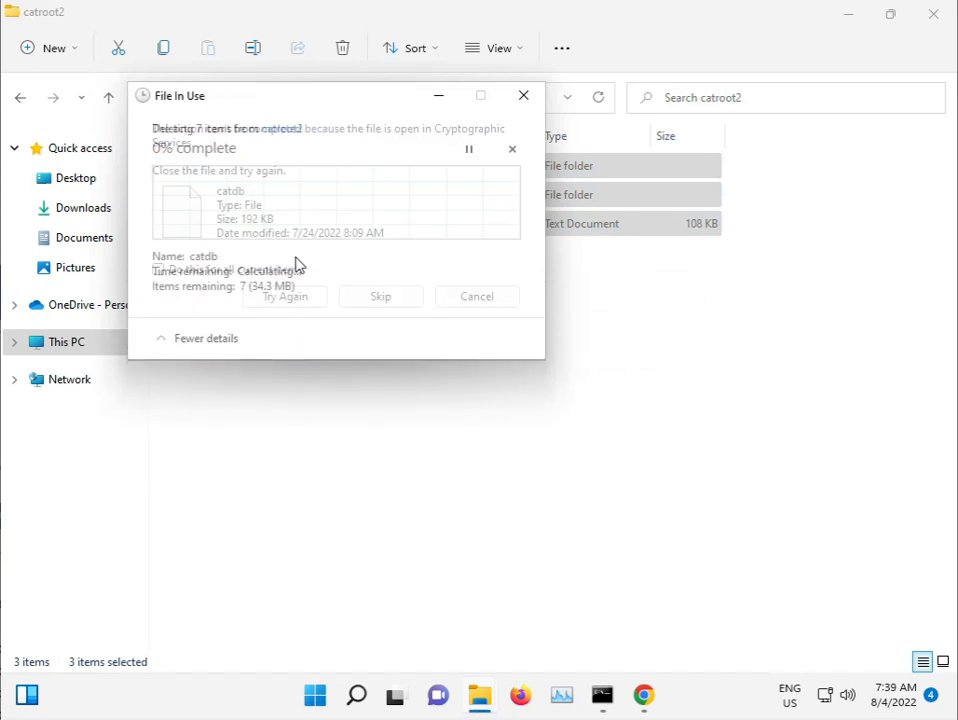
pyautogui.click(359, 297)
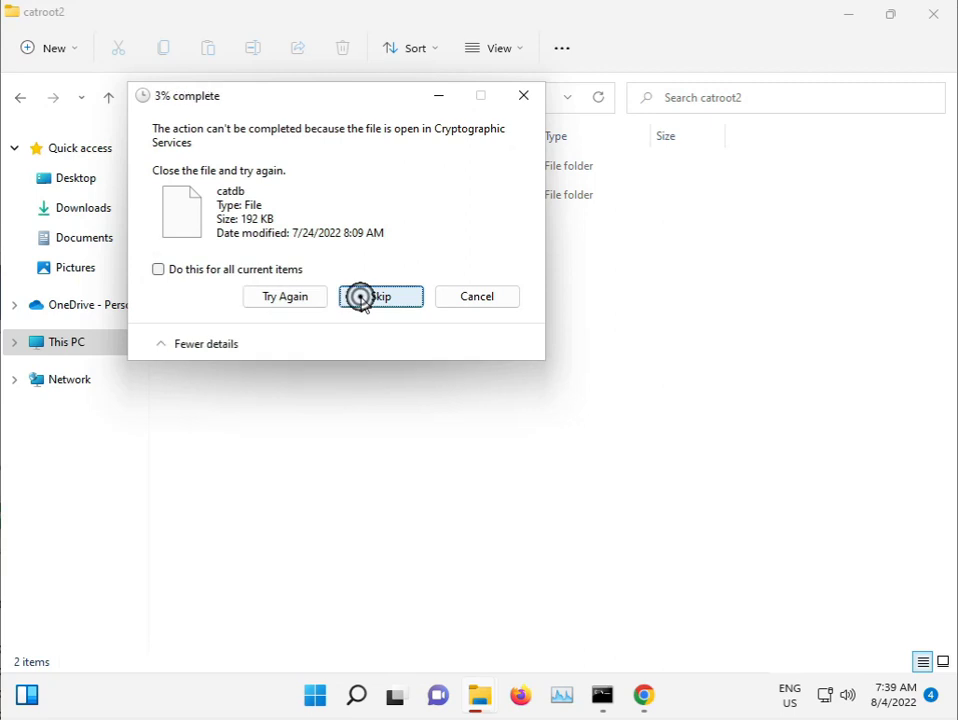
pyautogui.click(262, 270)
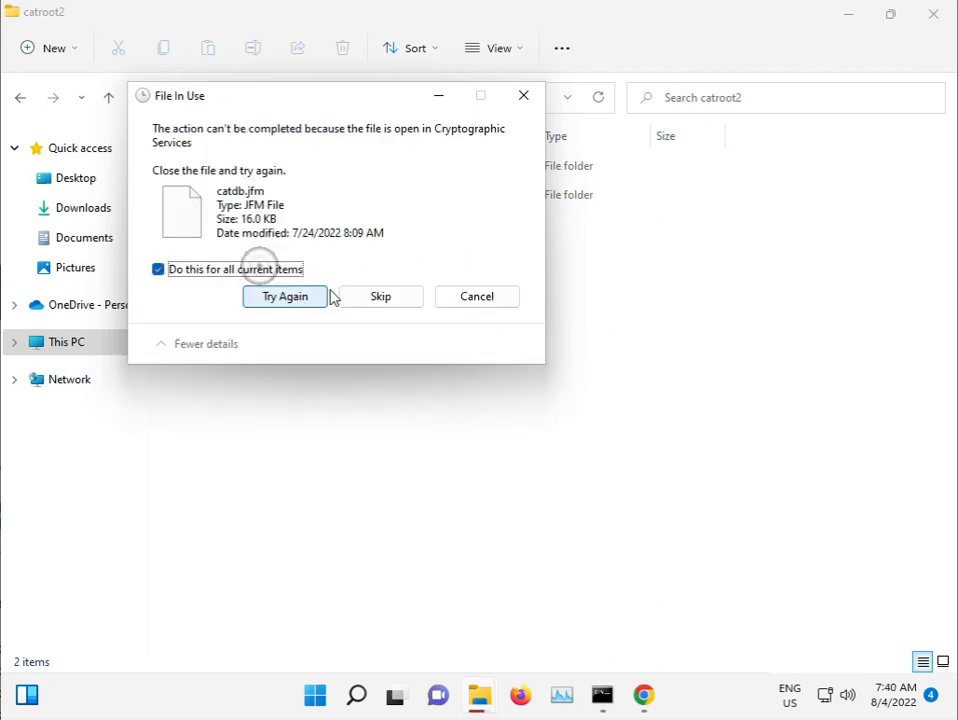
pyautogui.click(362, 297)
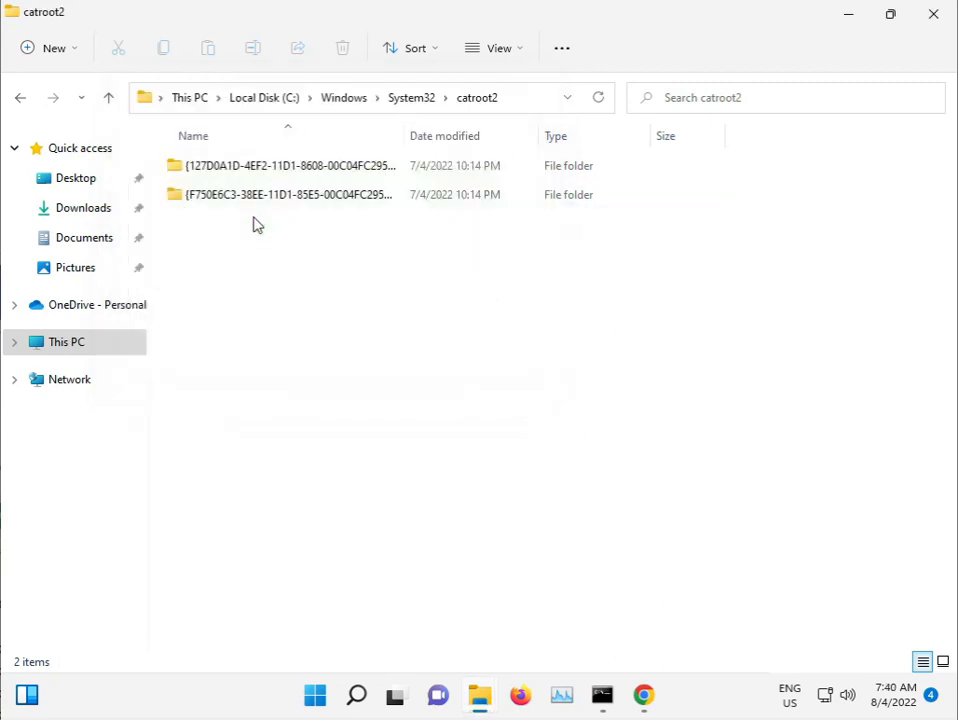
# Return to the System32 folder and look through its subfolders down to those starting with S
pyautogui.click(414, 104)
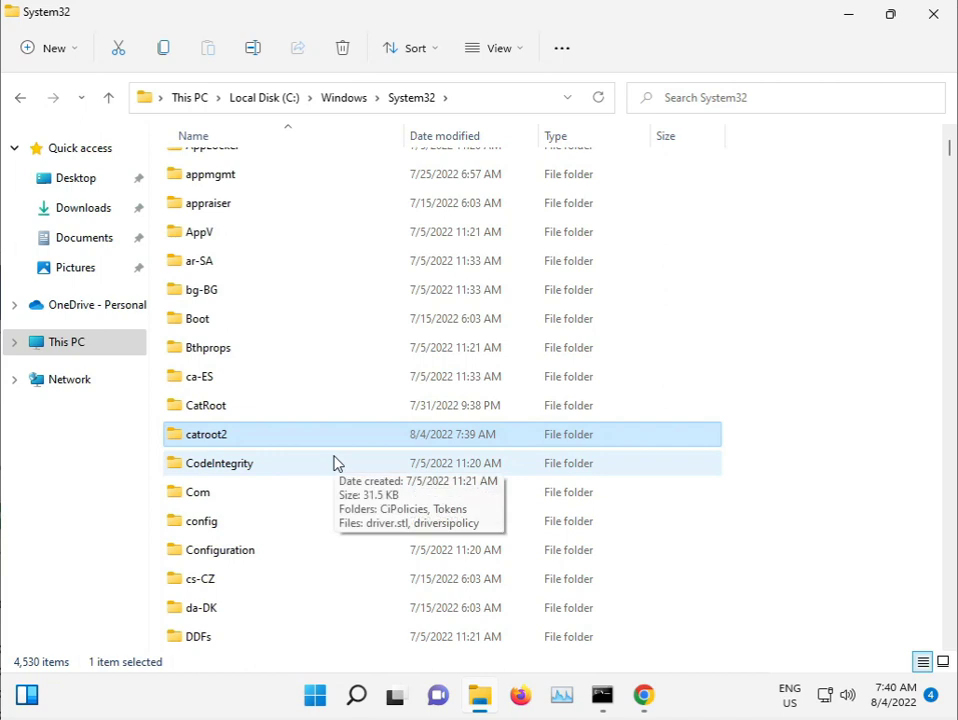
pyautogui.scroll(-1, 337, 463)
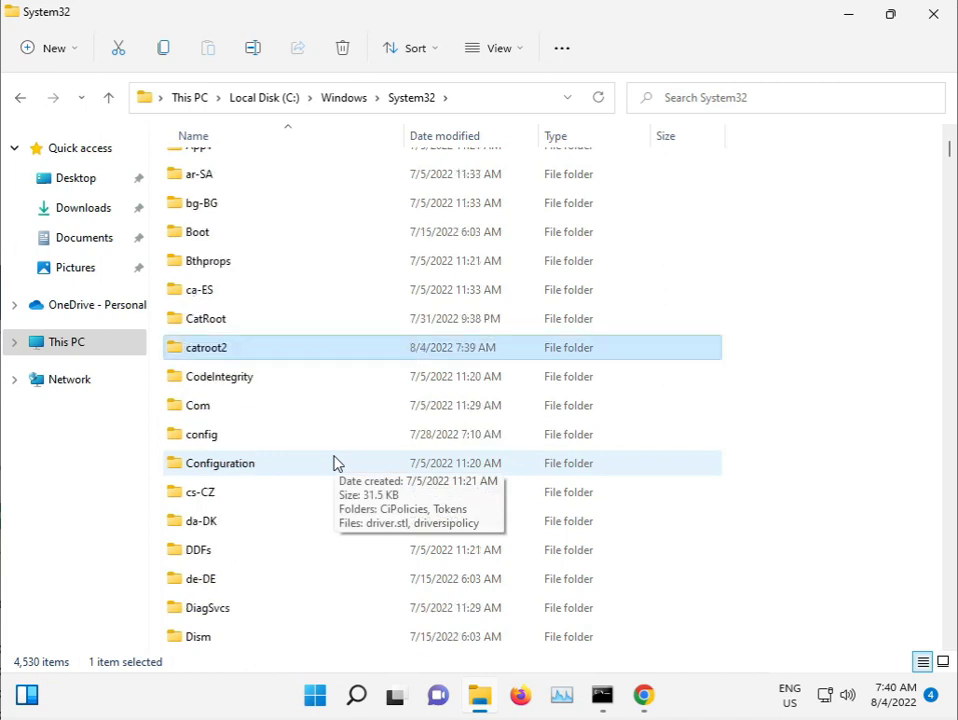
pyautogui.scroll(-13, 337, 463)
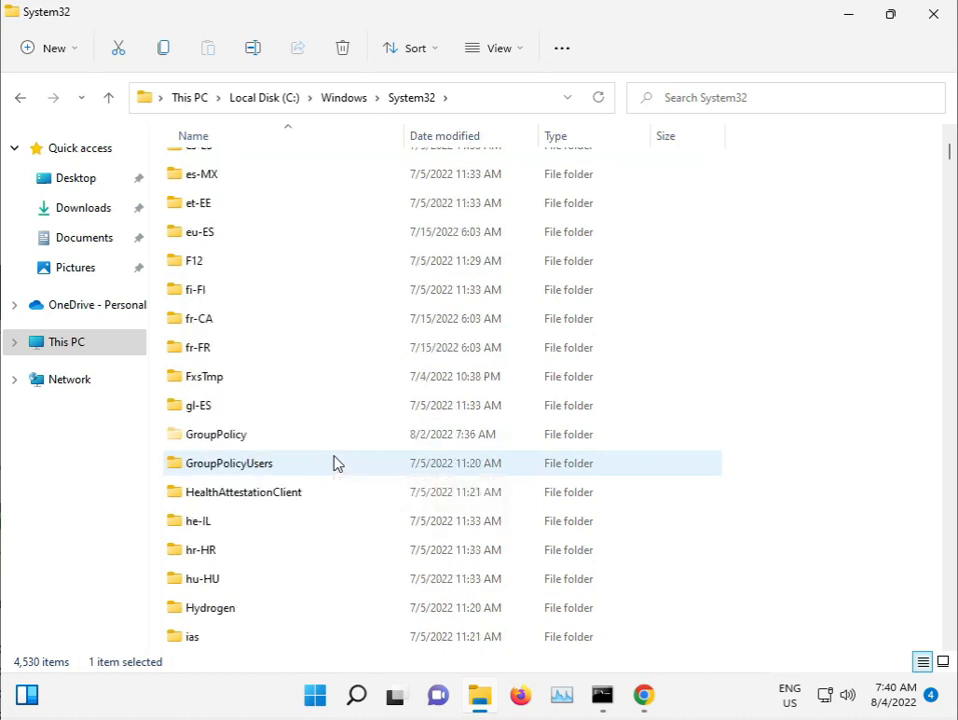
pyautogui.scroll(-9, 337, 463)
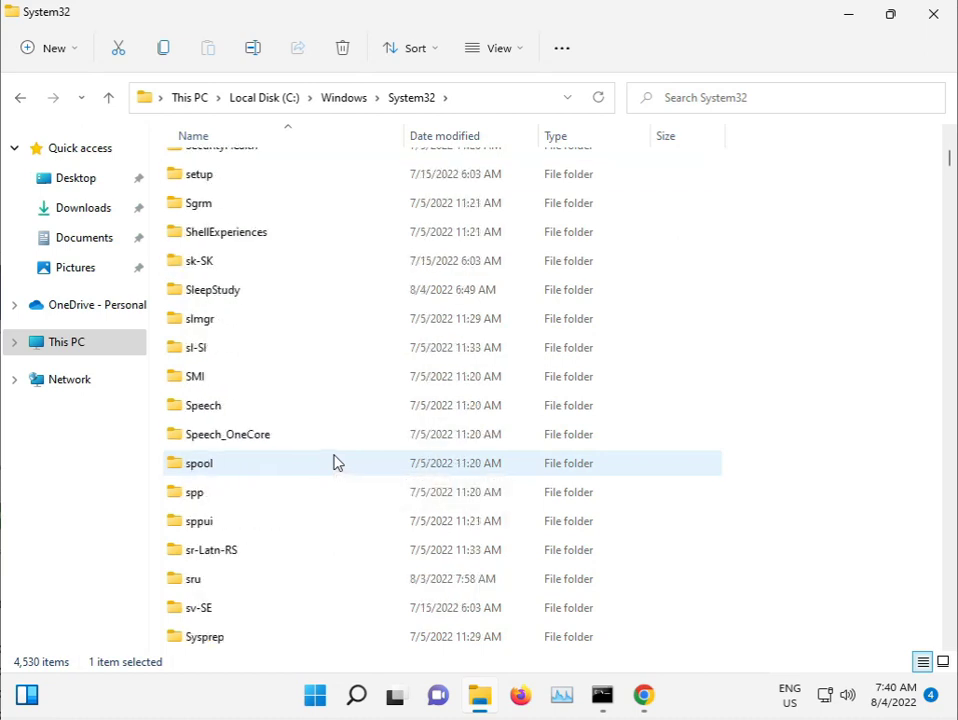
pyautogui.scroll(-2, 337, 463)
pyautogui.scroll(4, 337, 463)
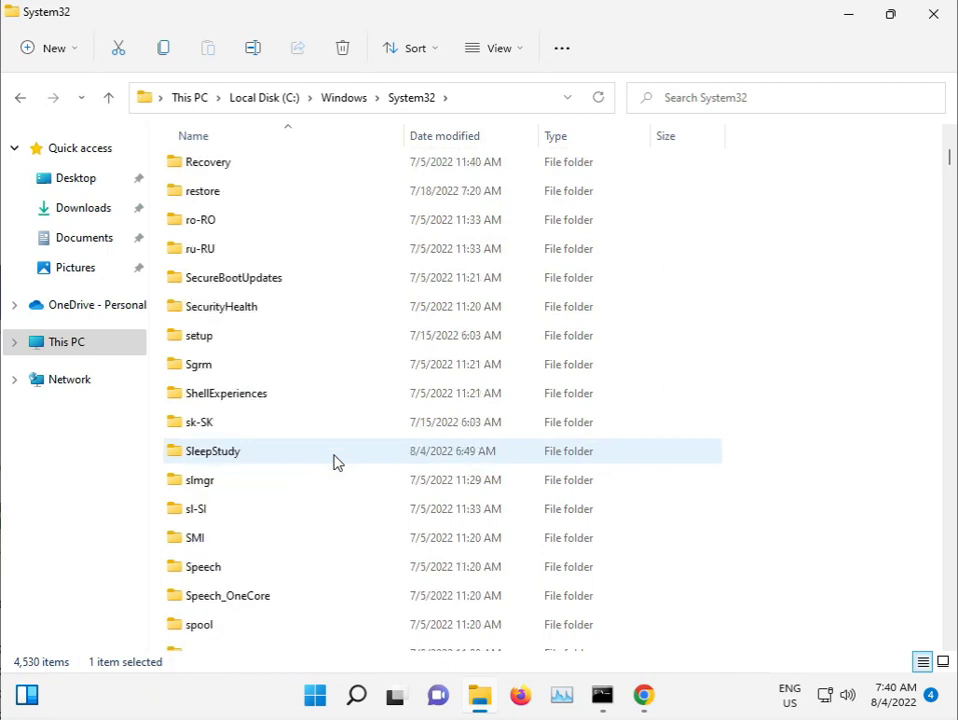
pyautogui.scroll(-1, 335, 462)
pyautogui.click(331, 460)
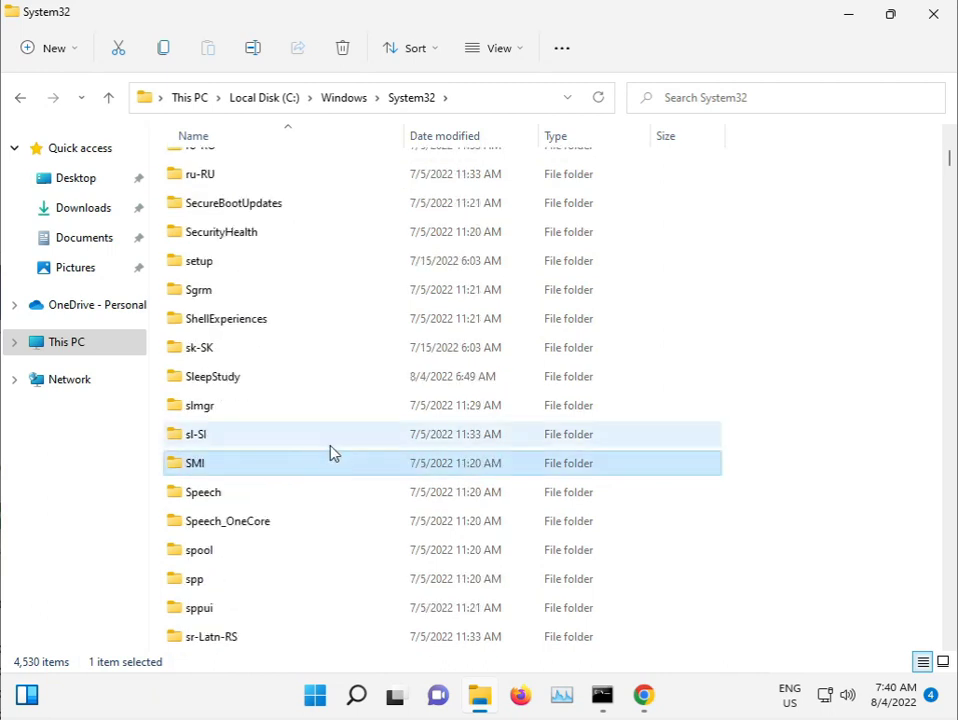
# Look through the System32 folder's files starting with S, from the sam entries past the SettingsHandlers files, for the update folder
pyautogui.press('d')
pyautogui.press('3')
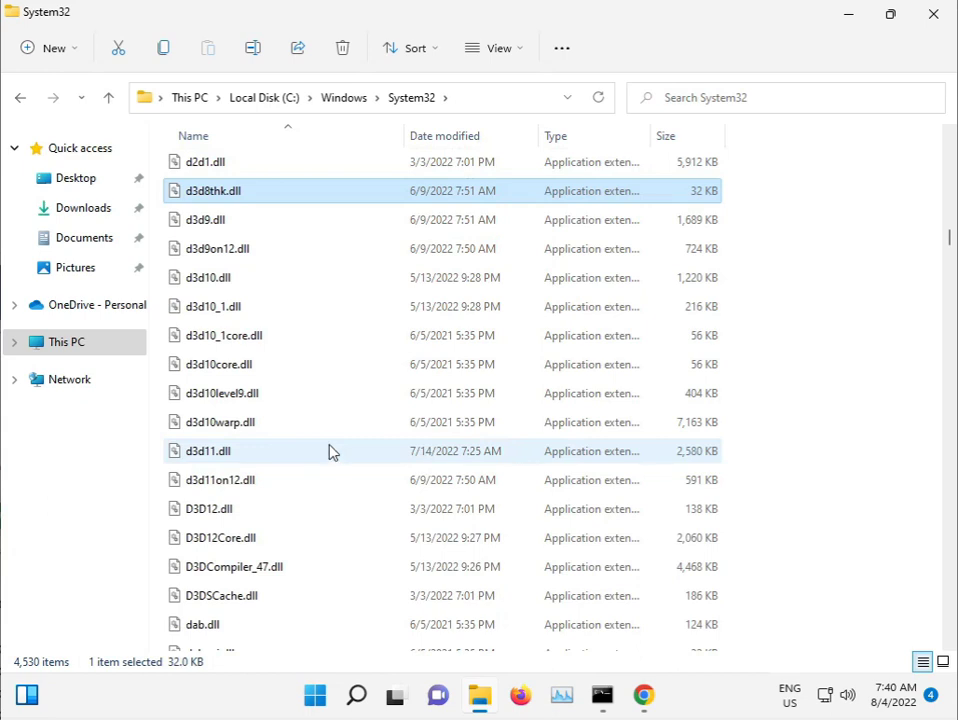
pyautogui.press('s')
pyautogui.press('s')
pyautogui.press('s')
pyautogui.press('s')
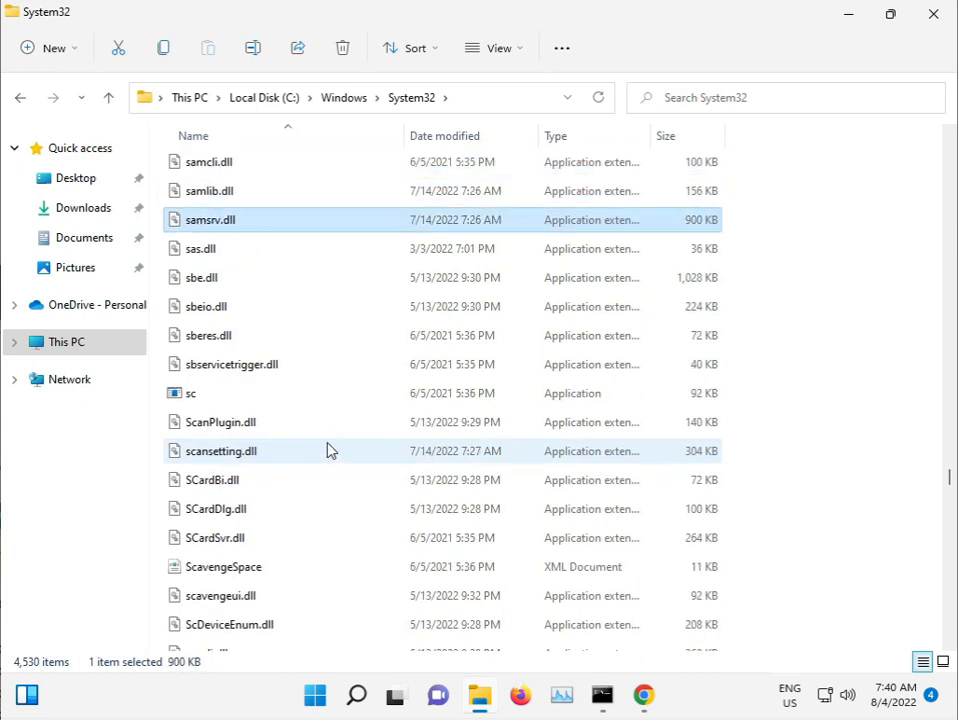
pyautogui.press('s')
pyautogui.press('s')
pyautogui.press('s')
pyautogui.press('s')
pyautogui.press('s')
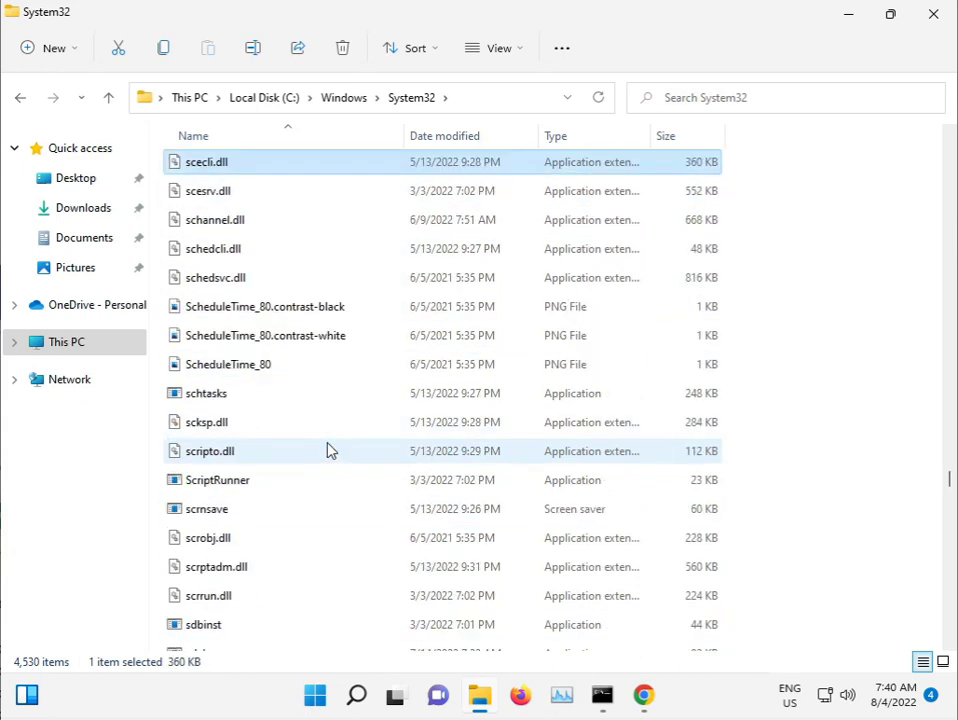
pyautogui.press('s')
pyautogui.press('s')
pyautogui.press('s')
pyautogui.press('d')
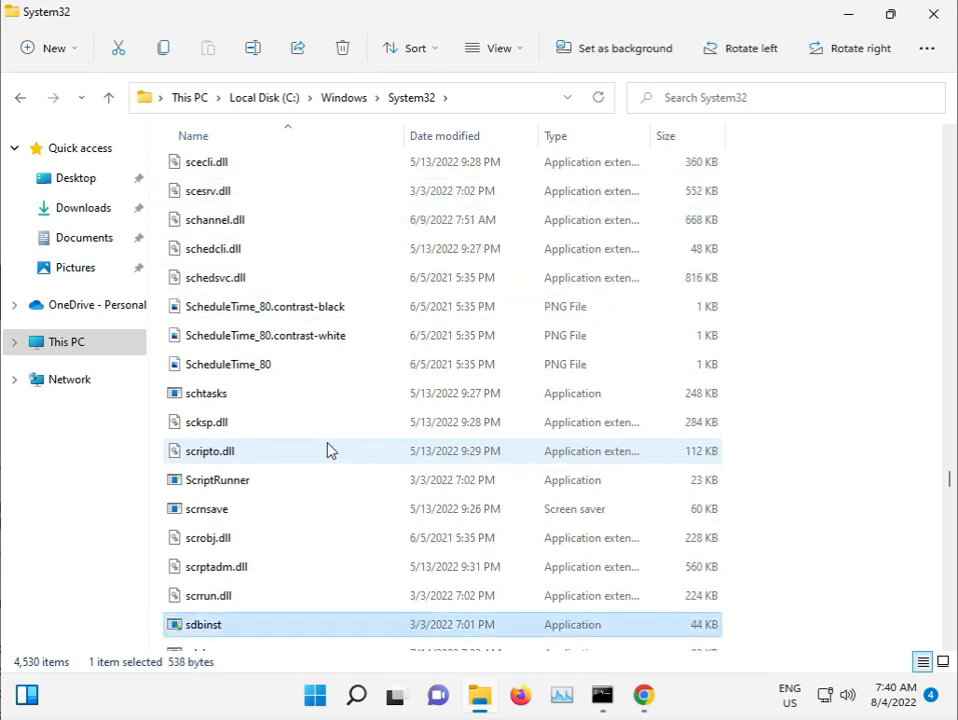
pyautogui.press('i')
pyautogui.press('s')
pyautogui.press('e')
pyautogui.press('c')
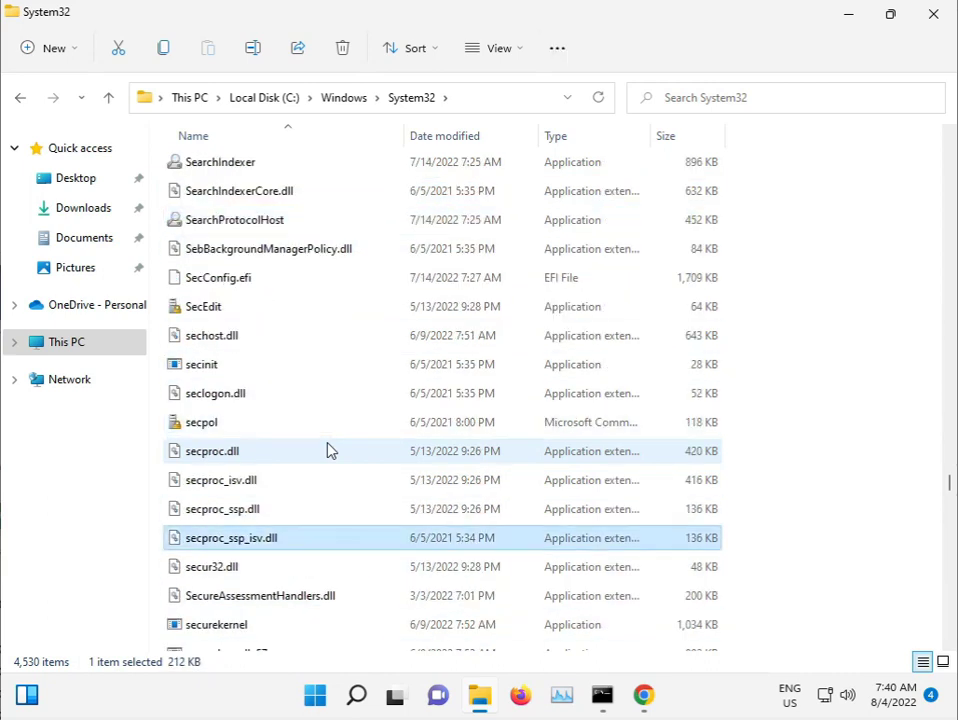
pyautogui.press('u')
pyautogui.press('s')
pyautogui.press('e')
pyautogui.press('n')
pyautogui.press('s')
pyautogui.press('u')
pyautogui.press('s')
pyautogui.press('e')
pyautogui.press('t')
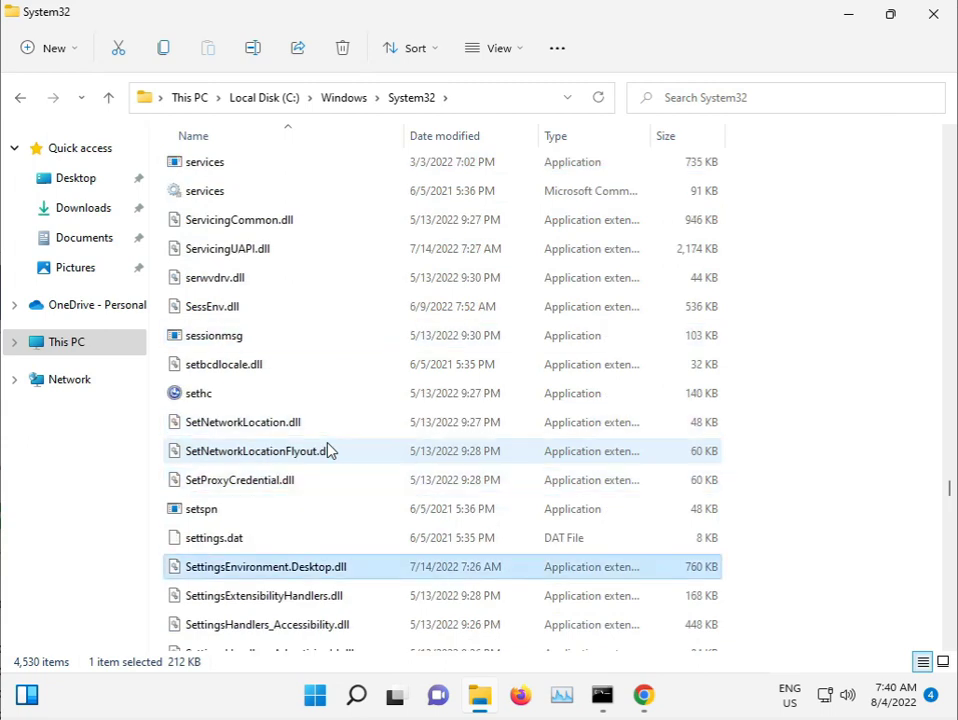
pyautogui.press('h')
pyautogui.press('s')
pyautogui.press('e')
pyautogui.press('t')
pyautogui.press('s')
pyautogui.press('e')
pyautogui.press('t')
pyautogui.press('t')
pyautogui.press('s')
pyautogui.press('e')
pyautogui.press('t')
pyautogui.press('u')
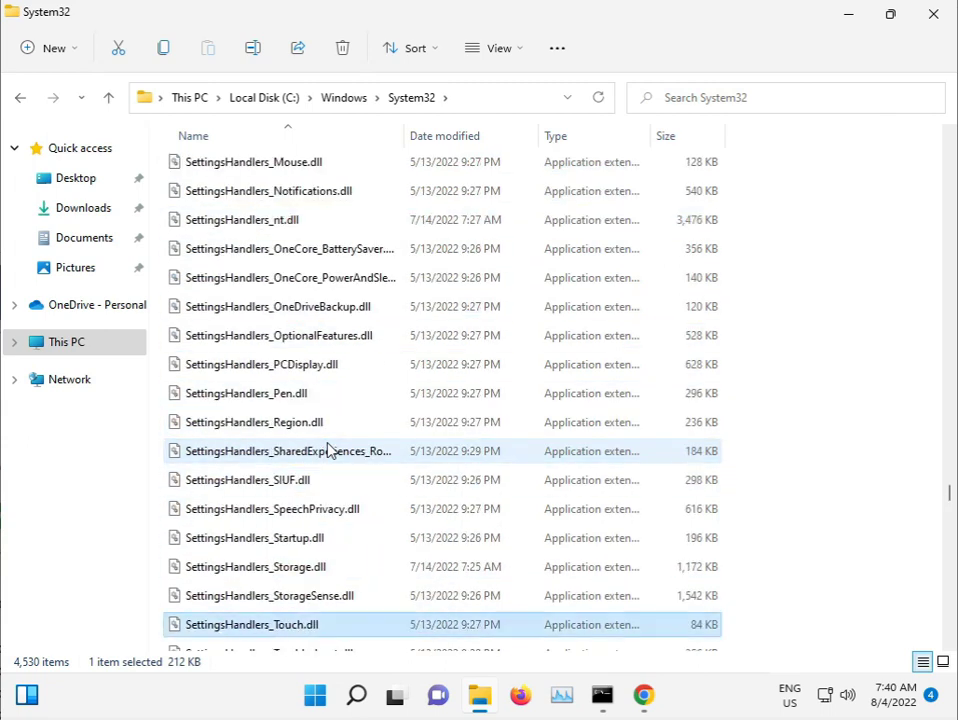
pyautogui.press('s')
pyautogui.press('e')
pyautogui.press('t')
pyautogui.press('x')
pyautogui.press('s')
pyautogui.press('h')
pyautogui.press('a')
pyautogui.press('r')
pyautogui.press('e')
pyautogui.press('h')
pyautogui.press('s')
pyautogui.press('h')
pyautogui.press('a')
pyautogui.press('r')
pyautogui.press('e')
pyautogui.press('m')
# Go up to the C:\Windows folder, find the SoftwareDistribution folder among its subfolders and open it
pyautogui.click(350, 97)
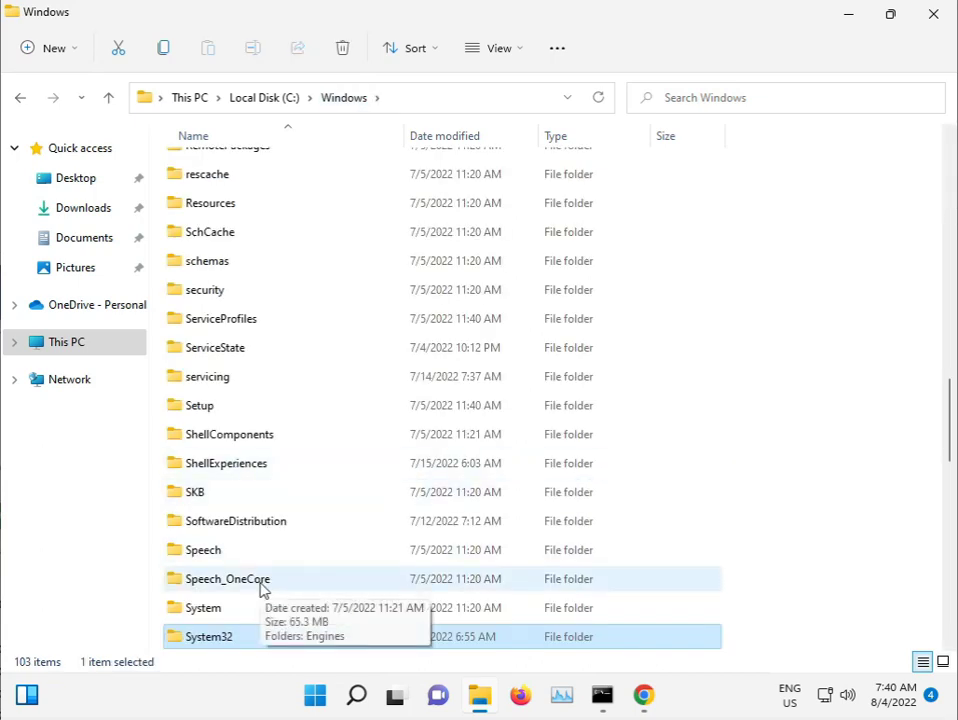
pyautogui.press('s')
pyautogui.press('y')
pyautogui.press('s')
pyautogui.press('t')
pyautogui.press('e')
pyautogui.press('m')
pyautogui.press('a')
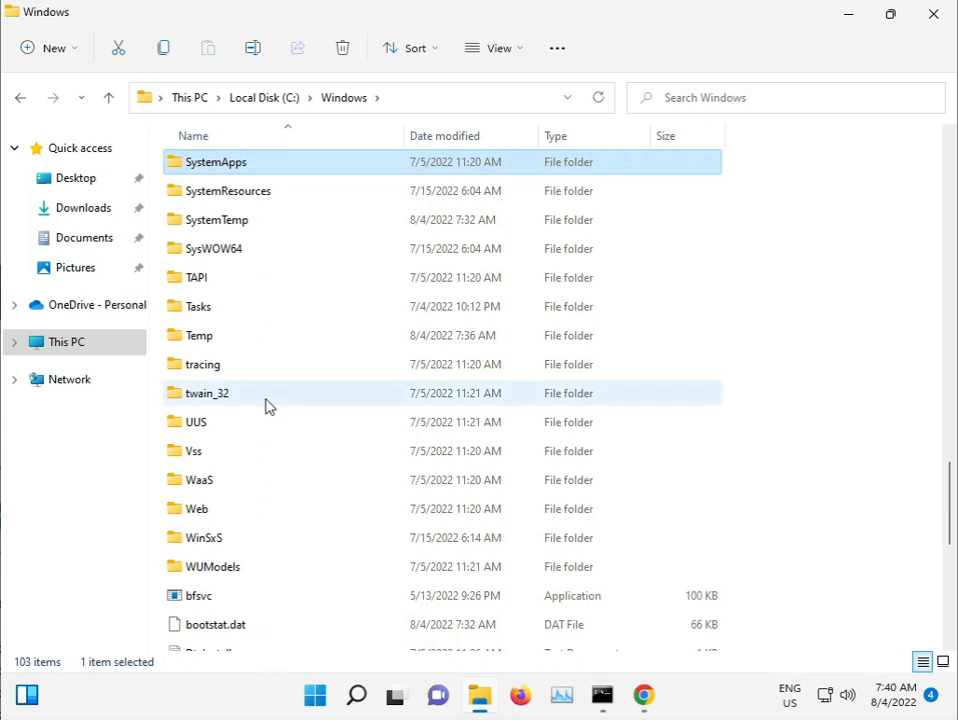
pyautogui.press('Down')
pyautogui.press('Down')
pyautogui.press('Down')
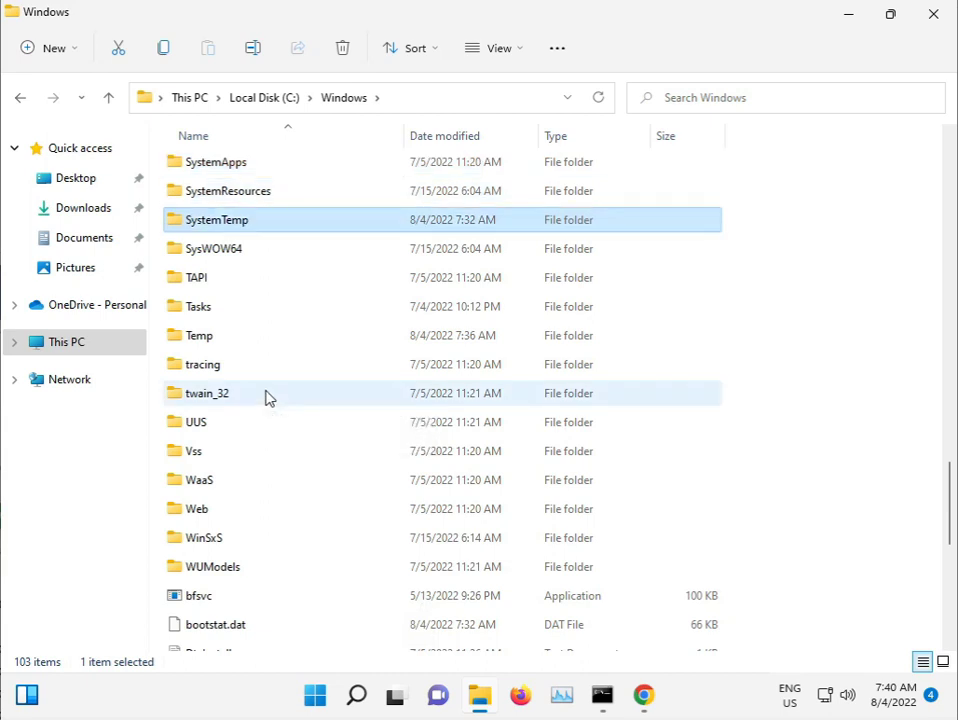
pyautogui.scroll(1, 272, 366)
pyautogui.scroll(3, 272, 366)
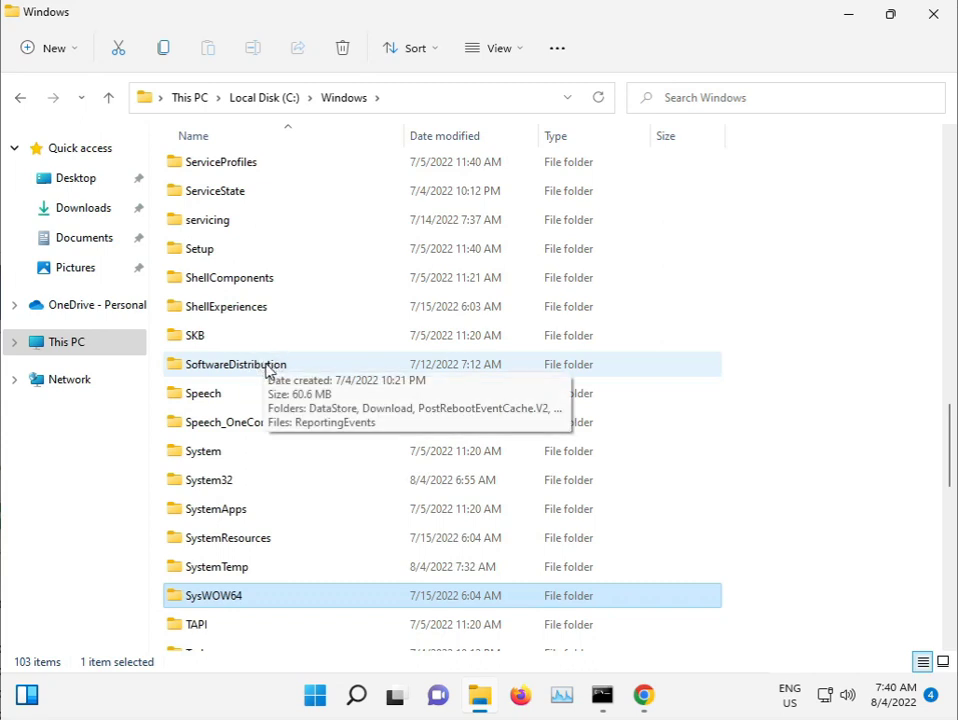
pyautogui.doubleClick(248, 370)
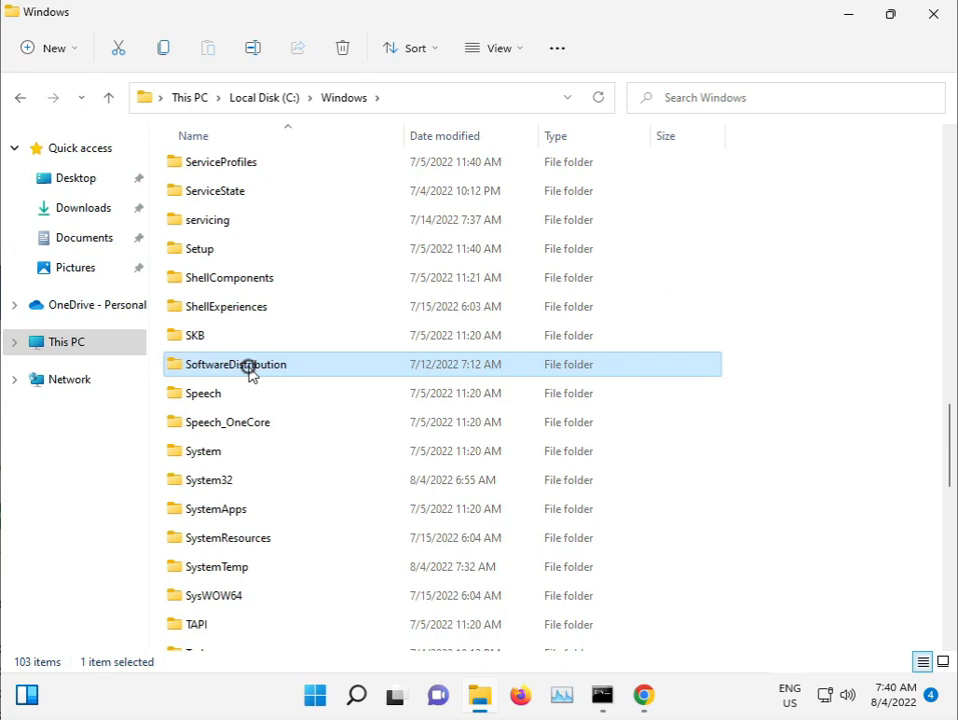
# Permanently delete all contents of the SoftwareDistribution folder, skipping all files that are in use
pyautogui.moveTo(260, 392); pyautogui.dragTo(247, 167)
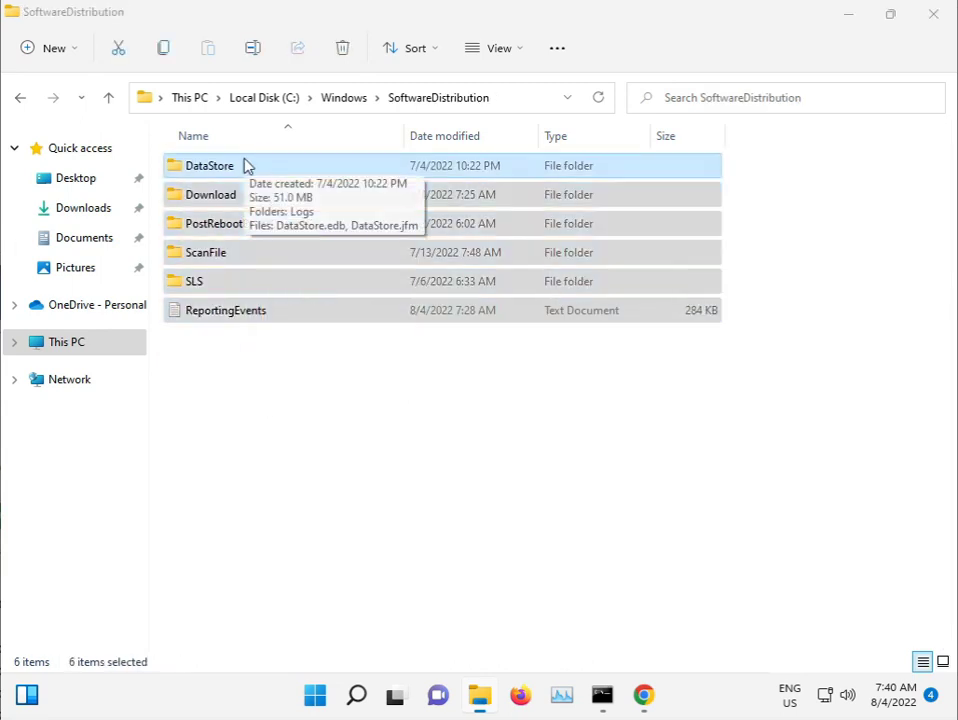
pyautogui.hotkey('shift', 'Delete')
pyautogui.click(546, 364)
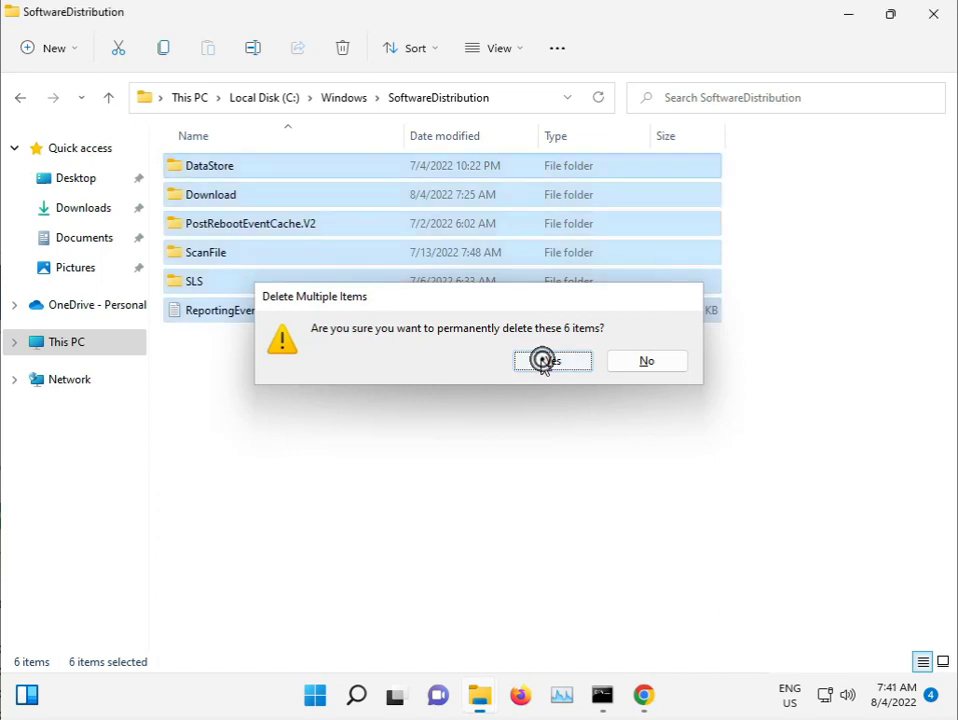
pyautogui.click(425, 258)
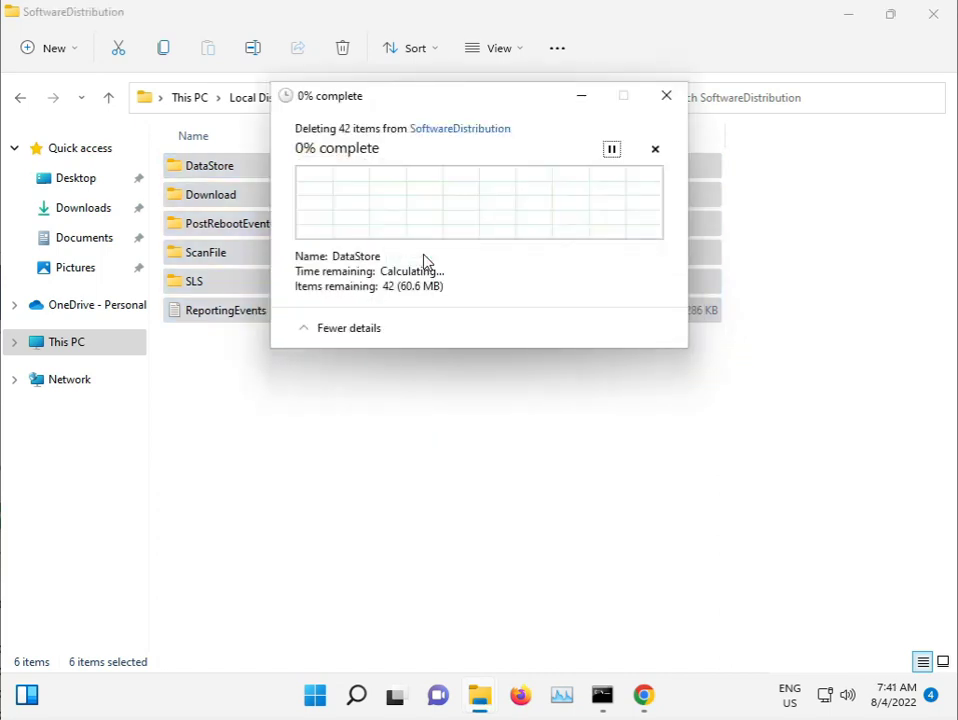
pyautogui.click(320, 258)
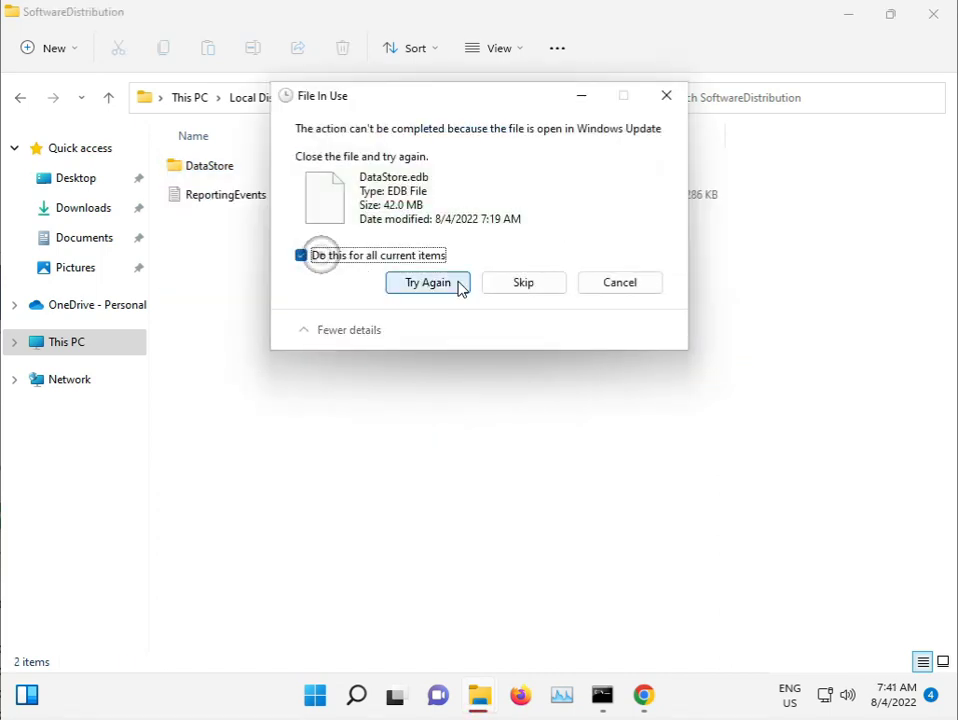
pyautogui.click(527, 286)
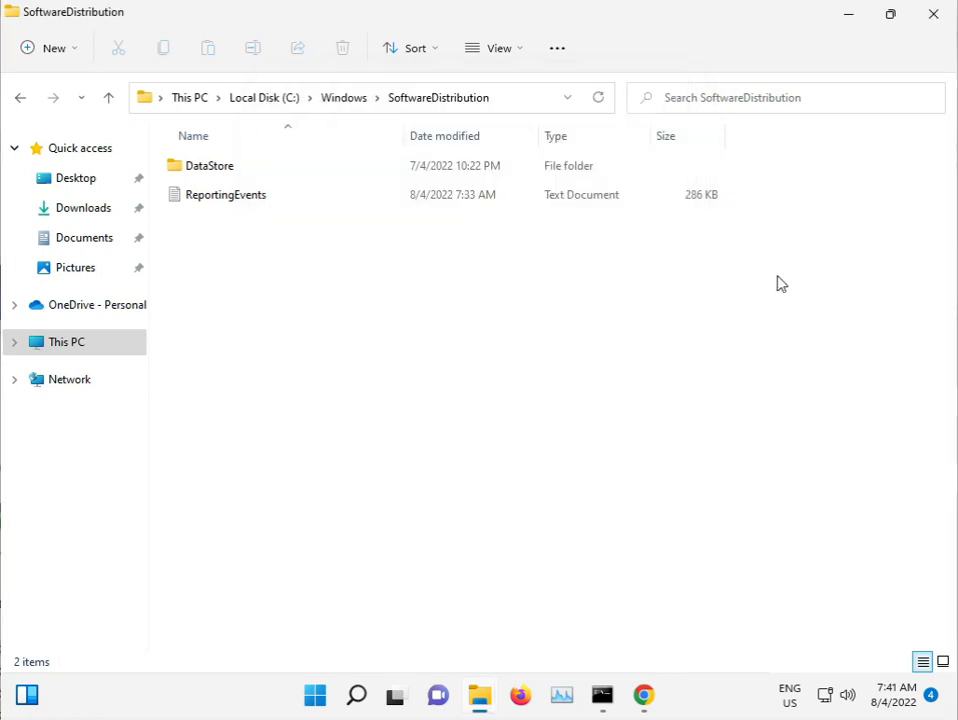
# Close File Explorer and switch to the Command Prompt to check the progress of the sfc /scannow scan
pyautogui.click(933, 14)
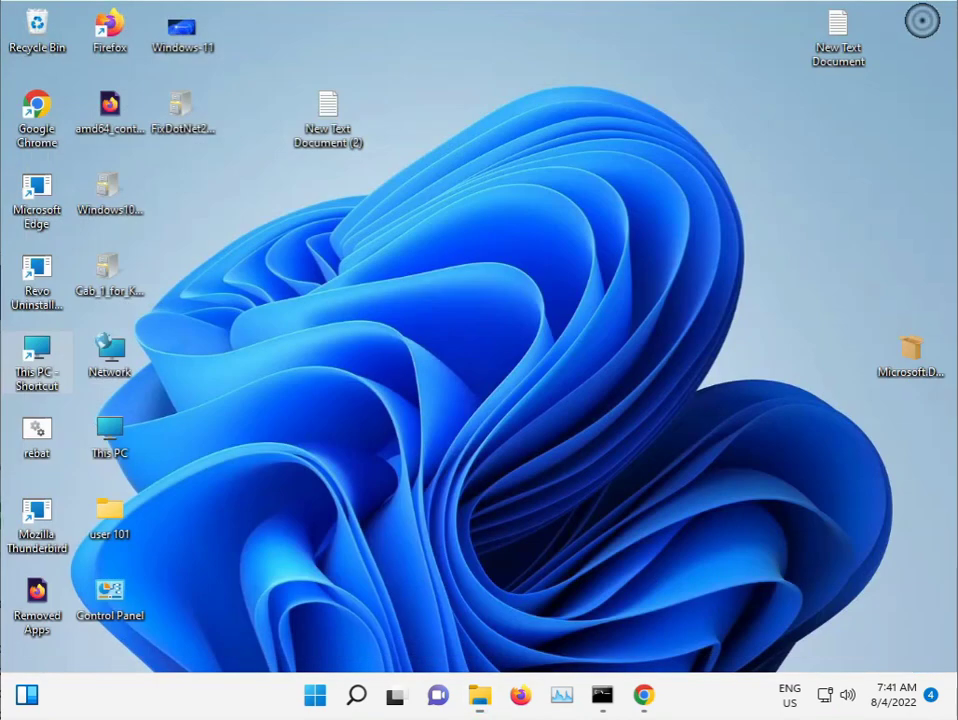
pyautogui.click(602, 697)
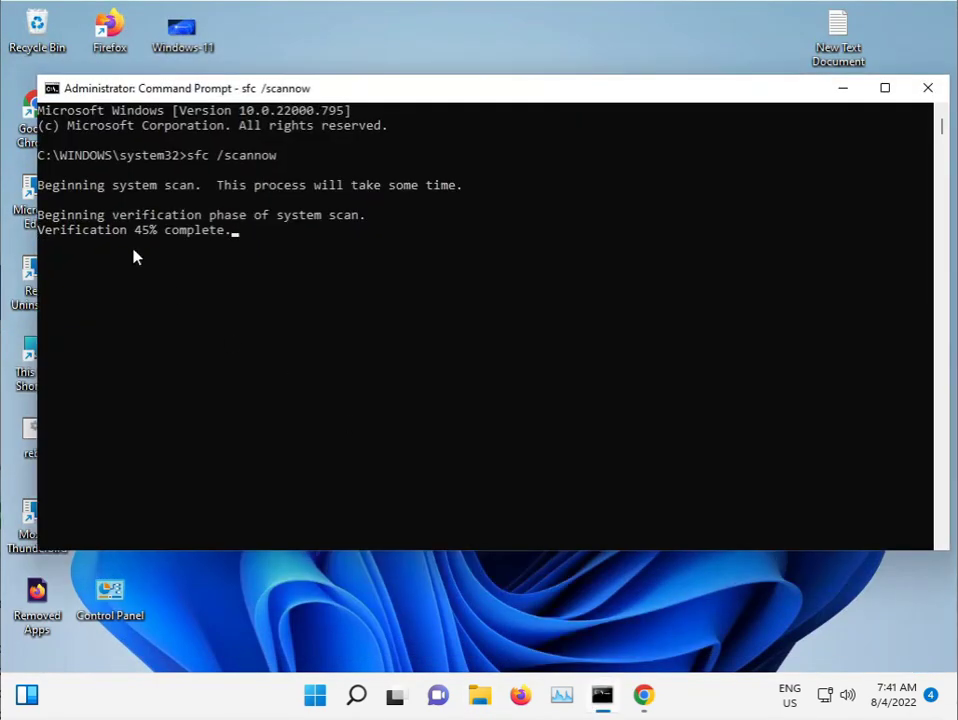